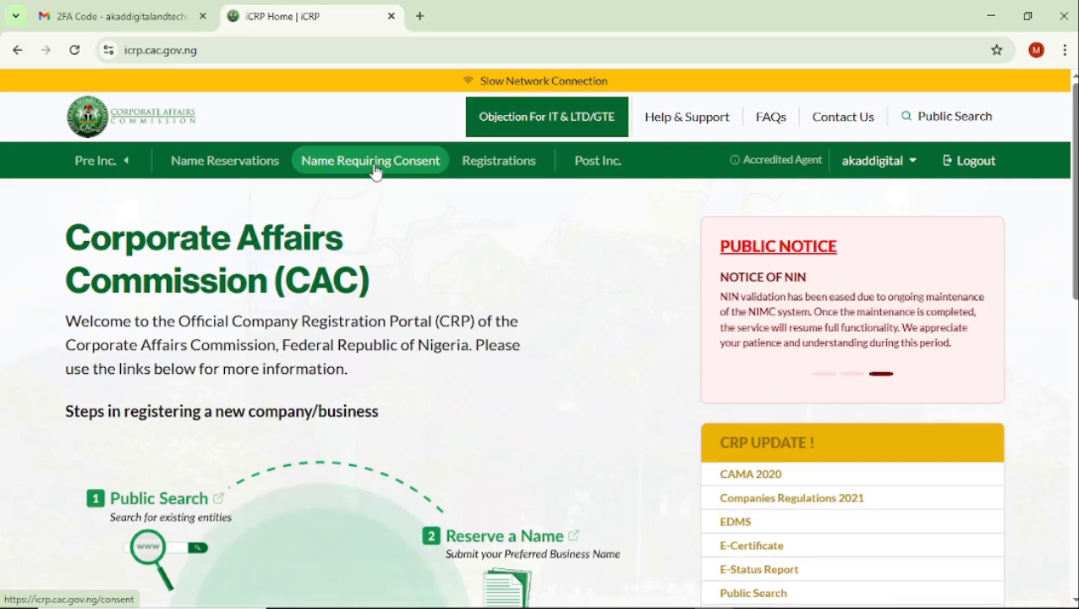
List the approved Name Requiring Consent applications and go to registration for ALHAFIS GLOBAL LTD.
click(377, 166)
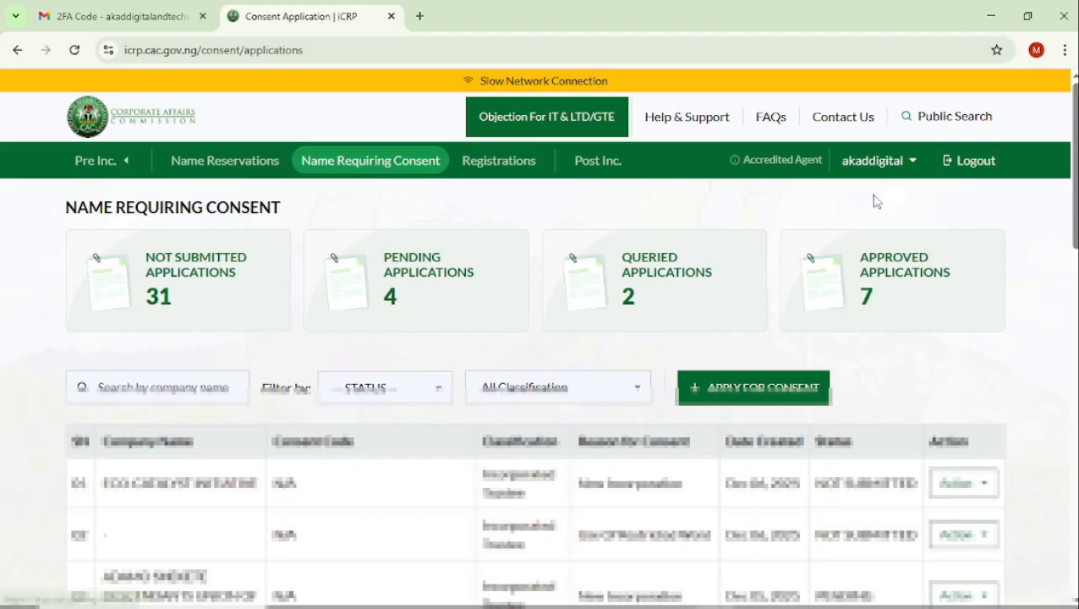
click(902, 277)
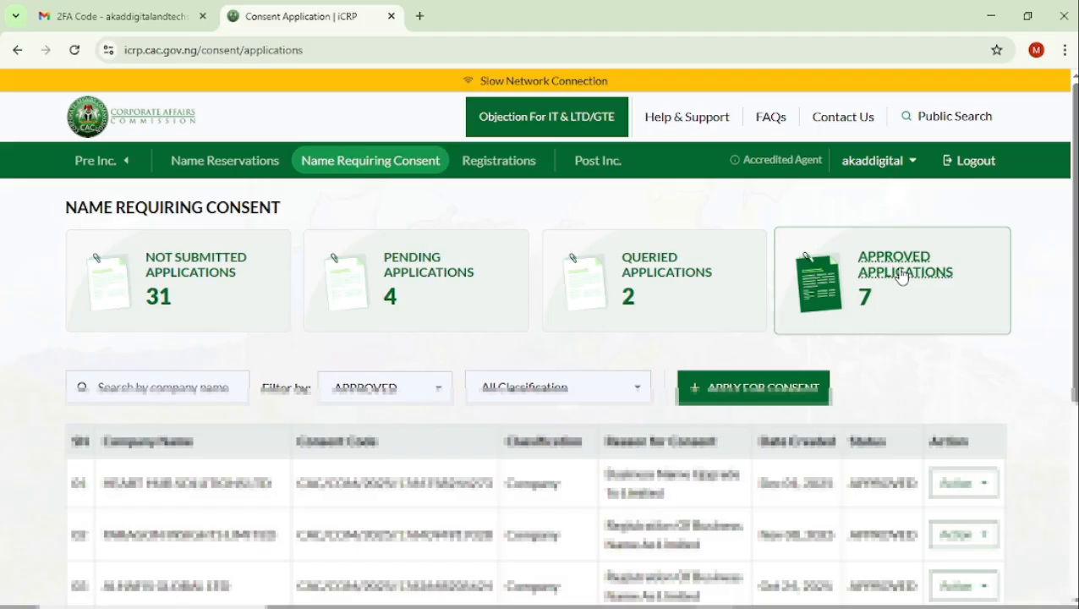
scroll(765, 473, down, 1)
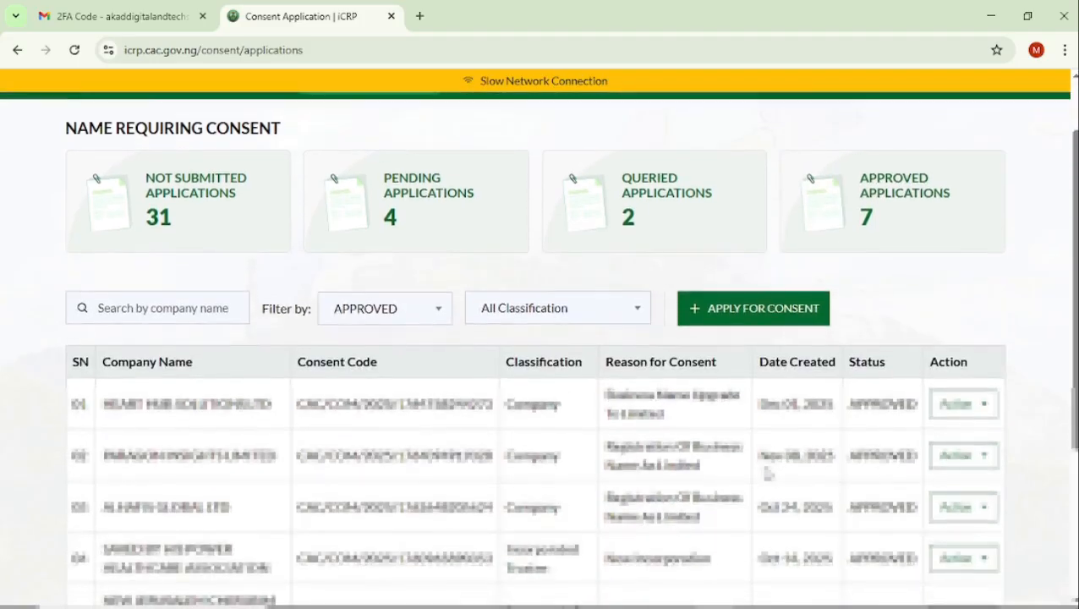
scroll(766, 472, up, 1)
scroll(813, 483, down, 1)
click(987, 510)
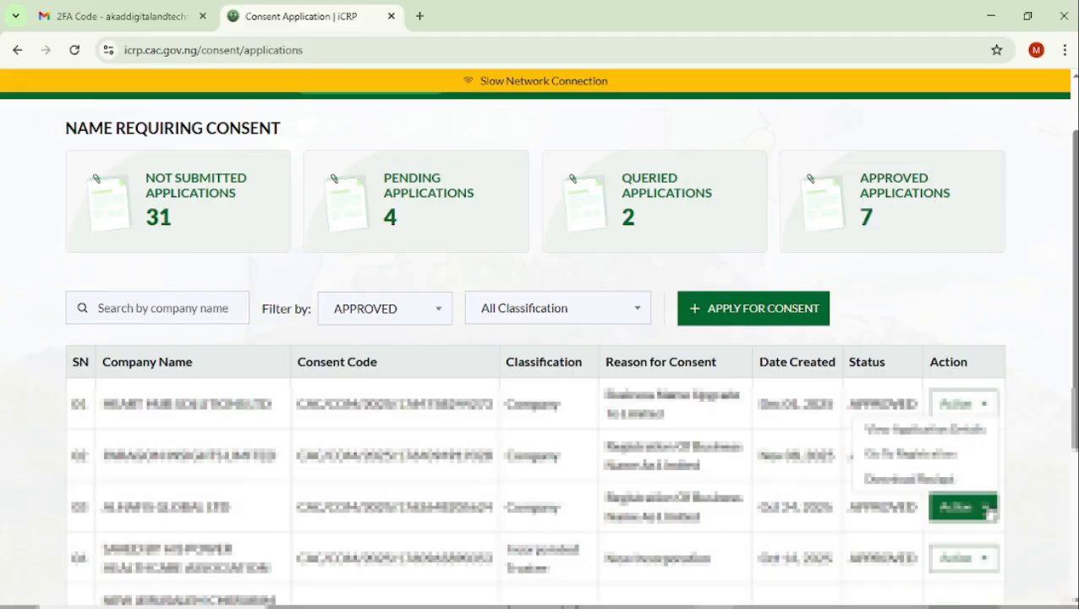
click(940, 457)
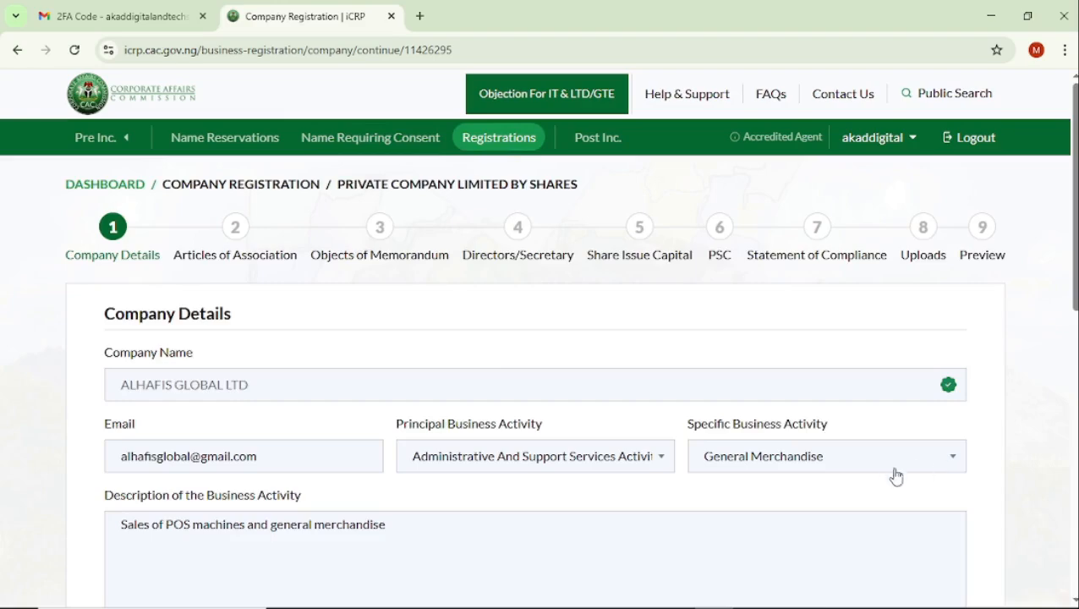
Review the company details, mark the head office address as same as the registered address, and save the section.
scroll(881, 467, down, 2)
scroll(881, 461, up, 1)
scroll(881, 463, down, 3)
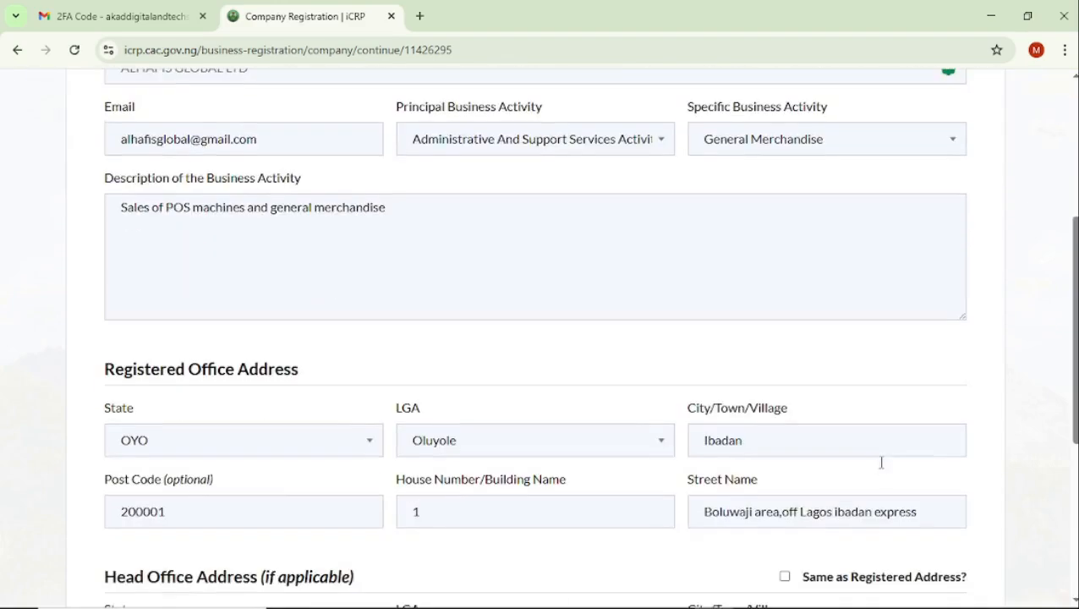
scroll(882, 463, up, 3)
scroll(882, 469, up, 1)
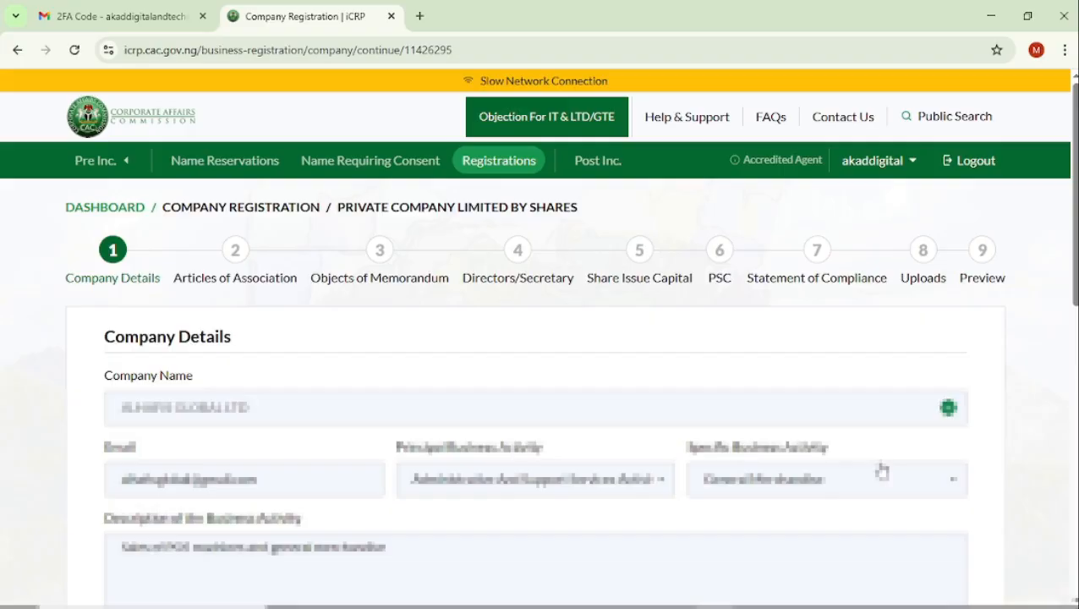
scroll(841, 476, down, 1)
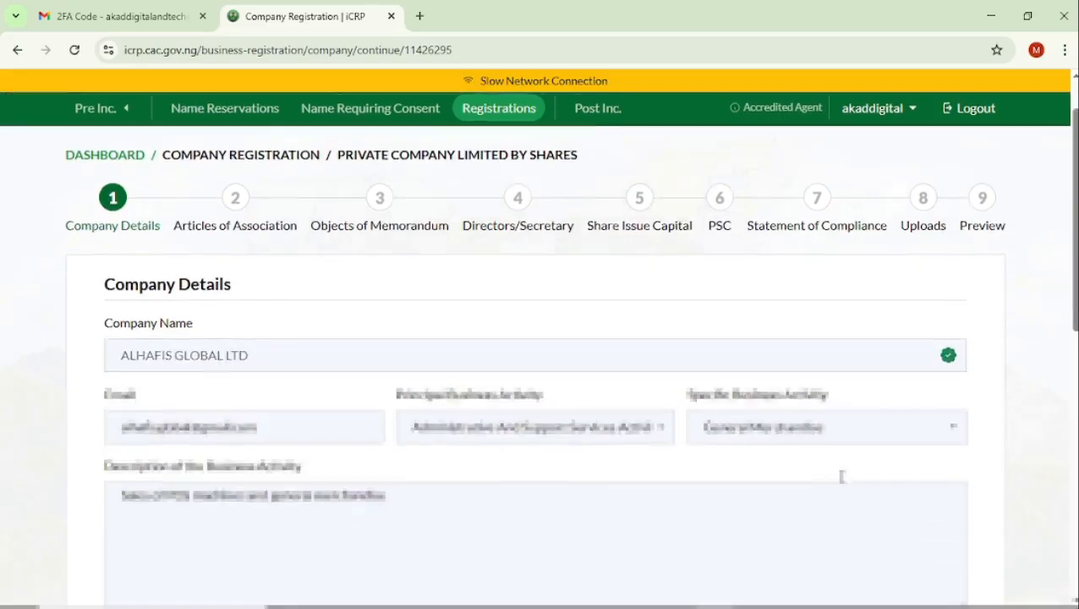
scroll(841, 476, up, 1)
scroll(841, 476, down, 1)
scroll(840, 476, down, 8)
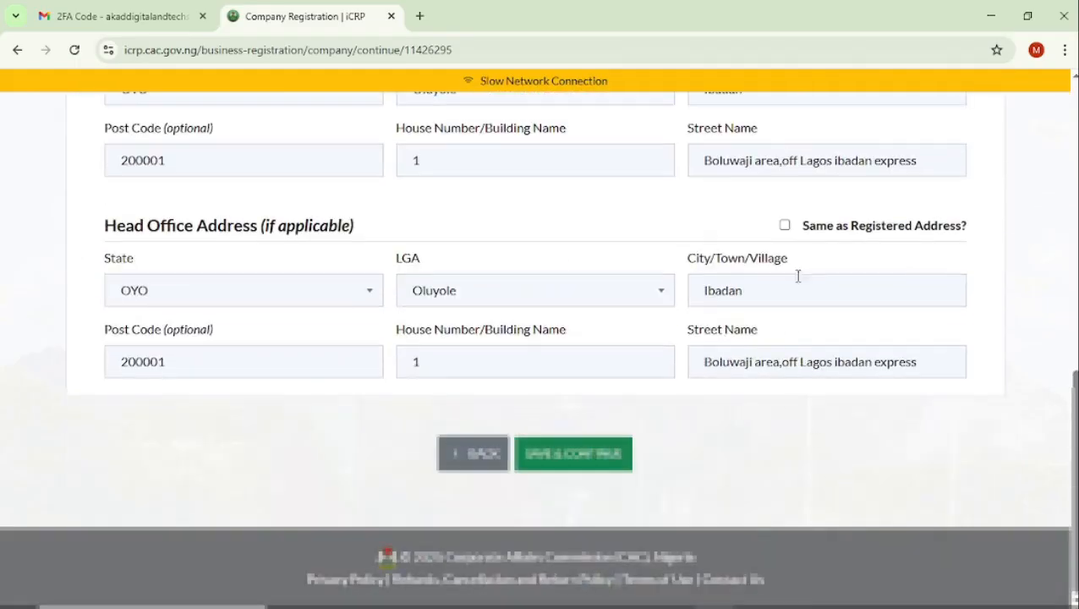
click(785, 226)
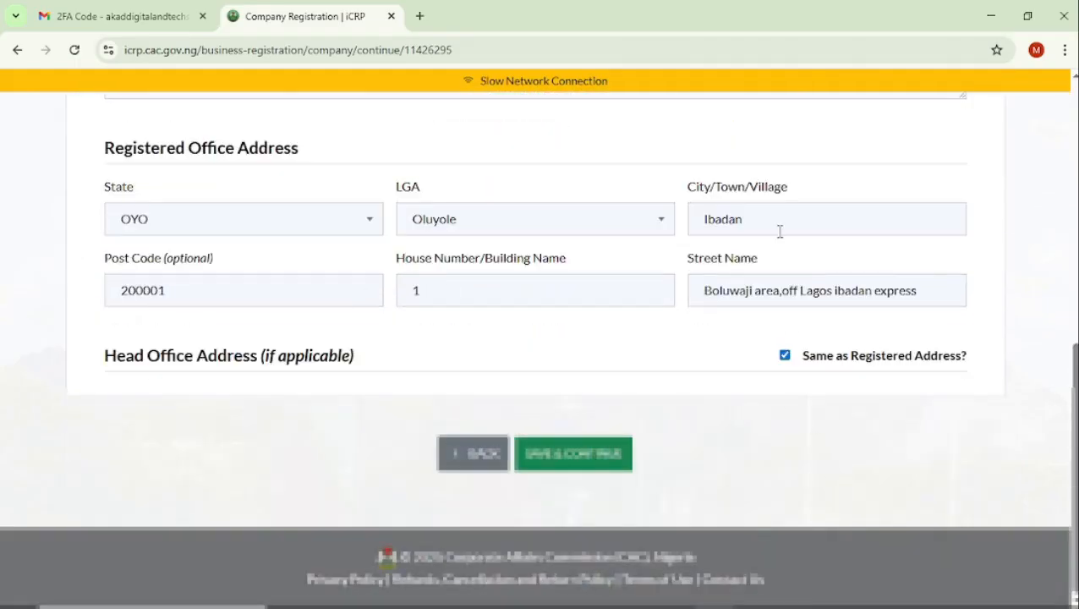
click(585, 464)
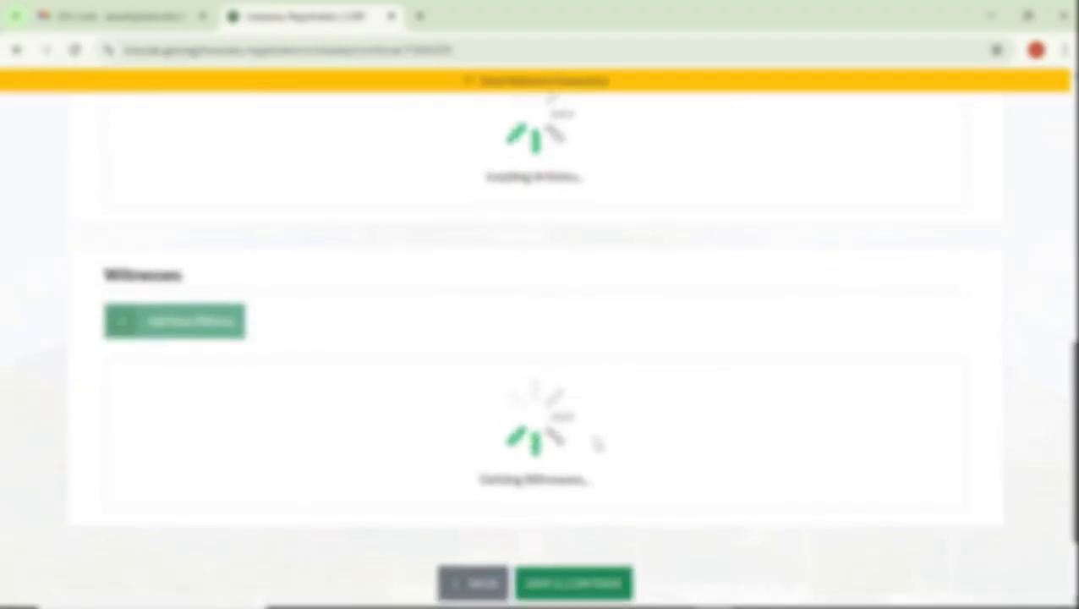
Review the Articles of Association and the witness entry, then save the section and continue.
scroll(590, 558, down, 6)
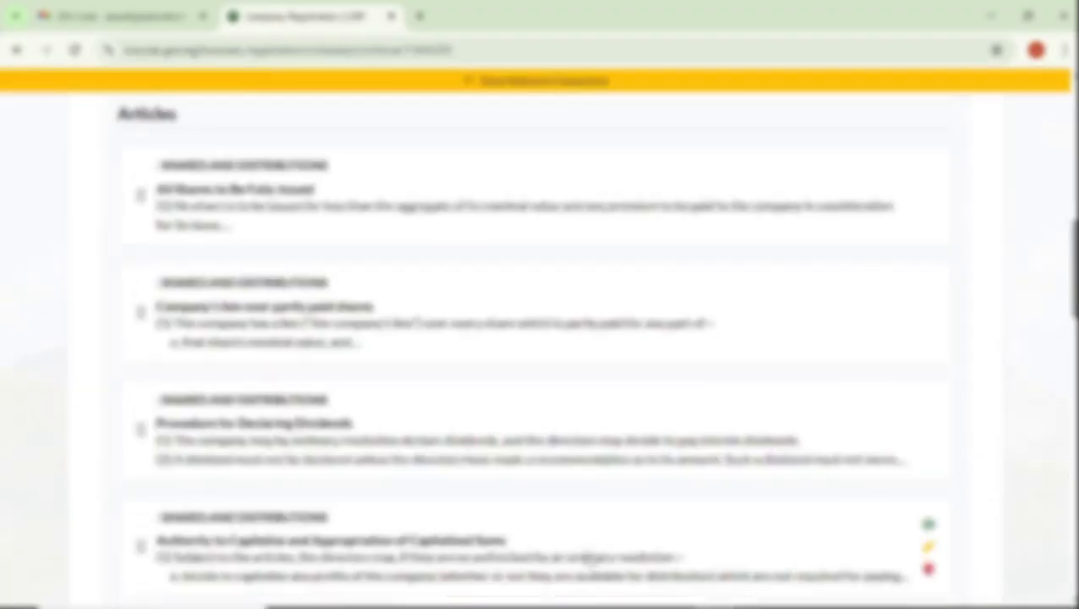
scroll(589, 556, up, 7)
scroll(589, 555, down, 10)
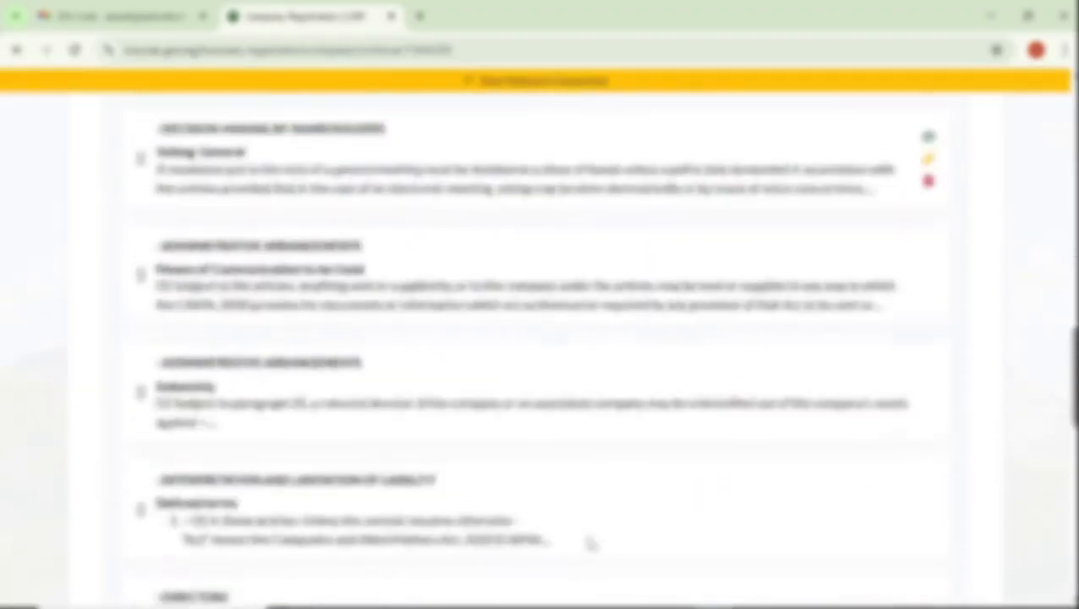
scroll(590, 546, up, 1)
scroll(589, 541, down, 2)
scroll(589, 541, down, 15)
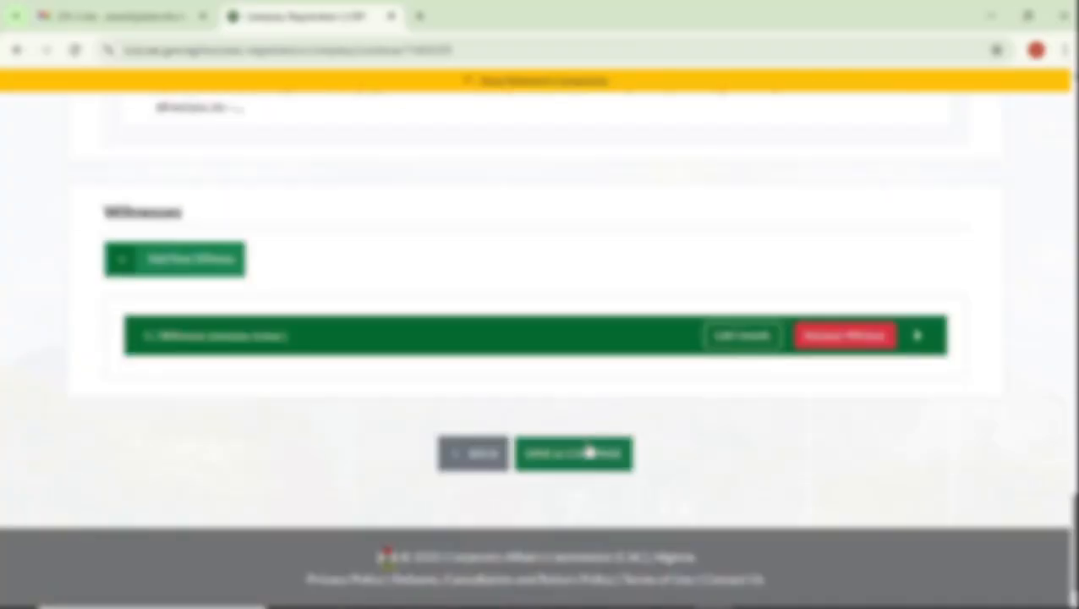
click(585, 450)
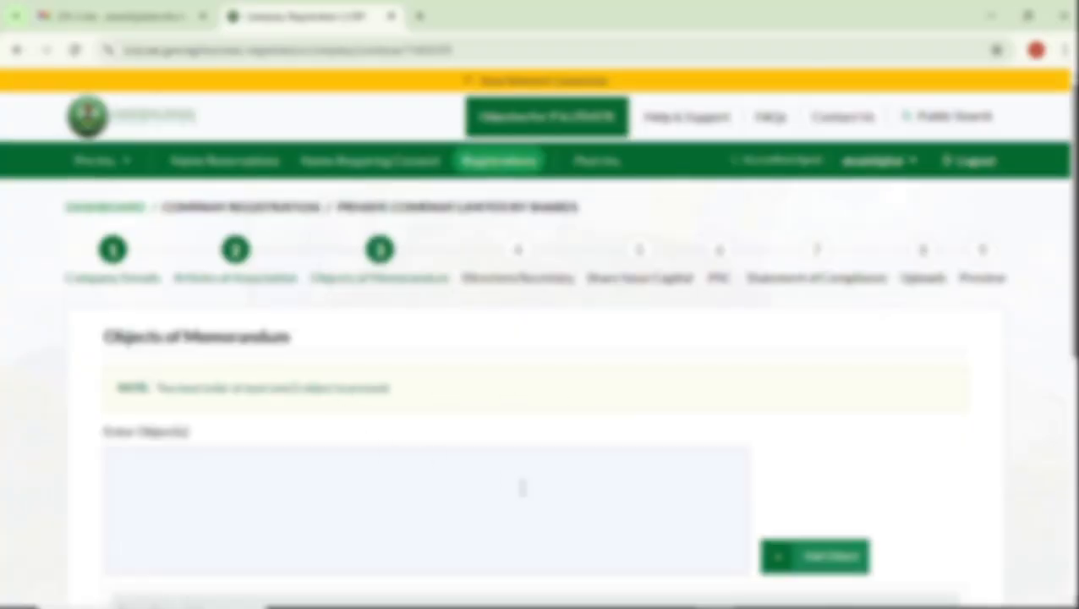
Save the Objects of Memorandum and Directors/Secretary sections as filled in and continue to Share Issue Capital.
scroll(524, 489, down, 3)
scroll(527, 488, down, 3)
click(542, 456)
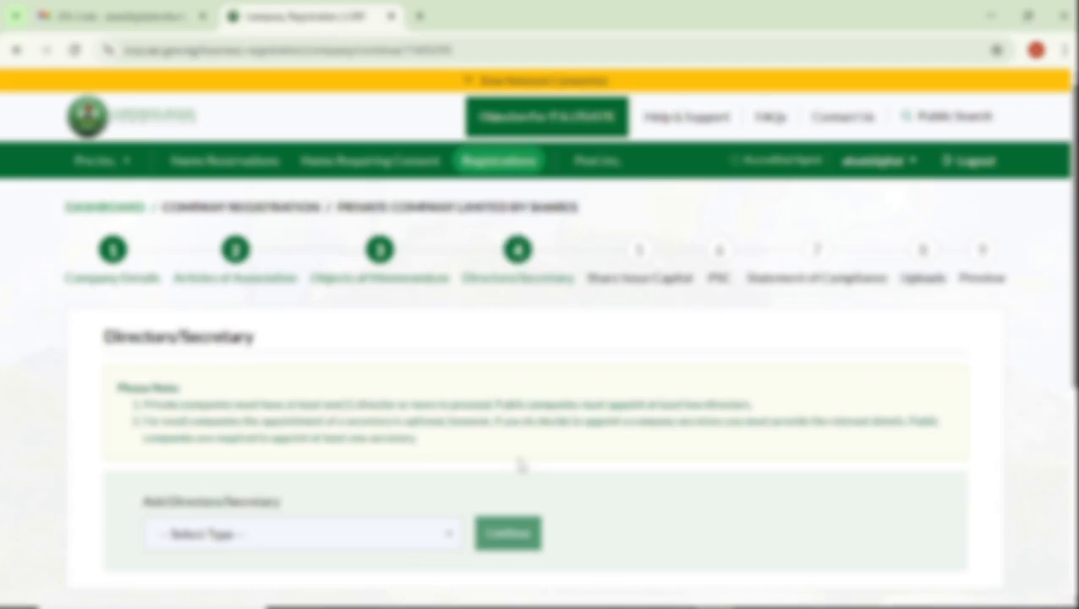
scroll(536, 453, down, 15)
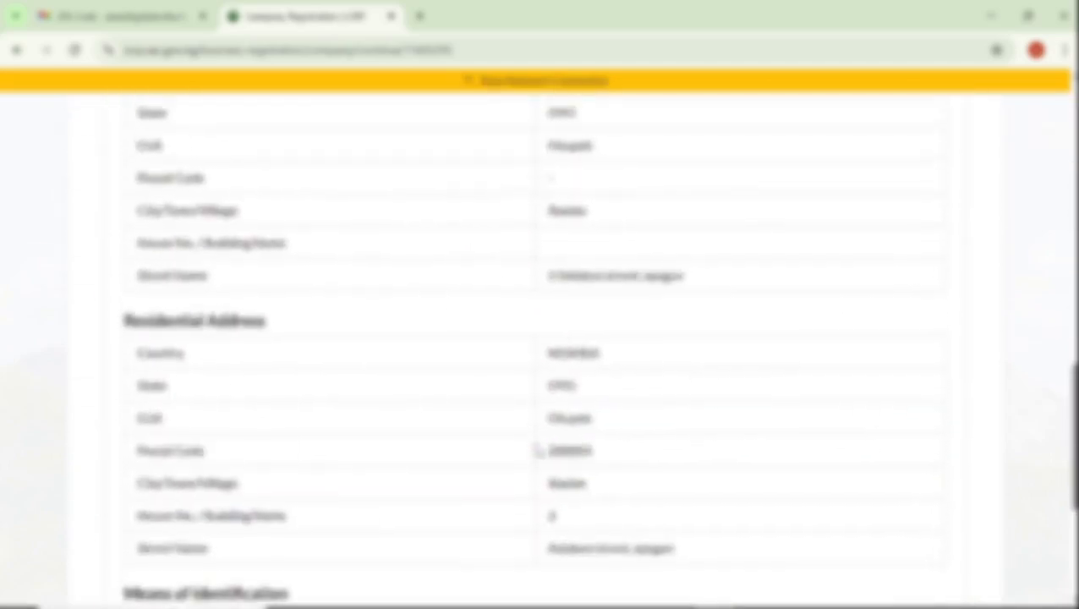
click(613, 533)
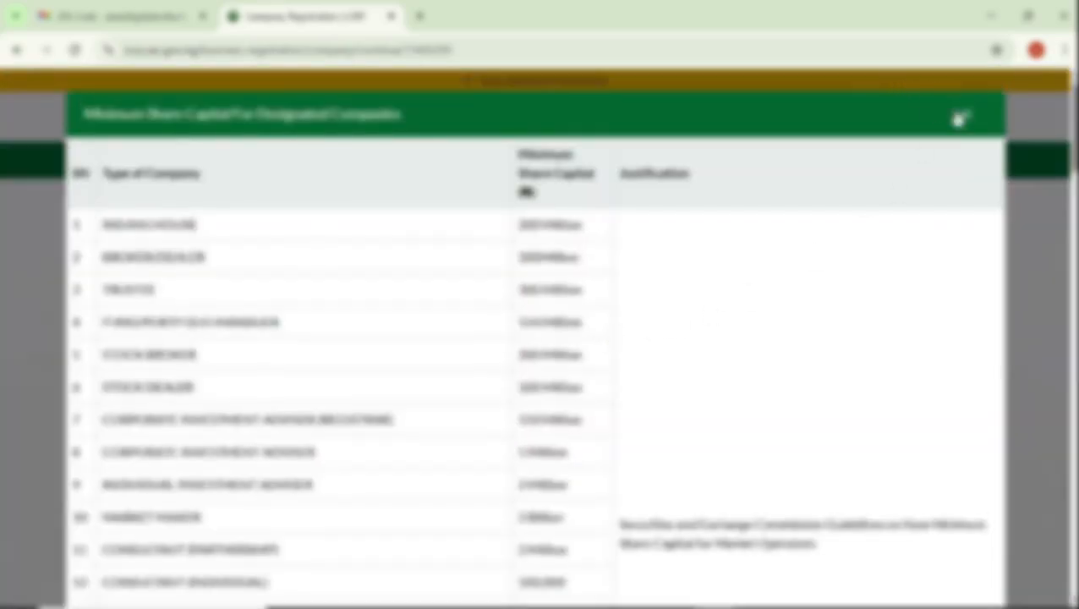
Dismiss the minimum share capital table and set the type of company to ENTITY WITH SHARES BELOW FIVE MILLION.
click(966, 119)
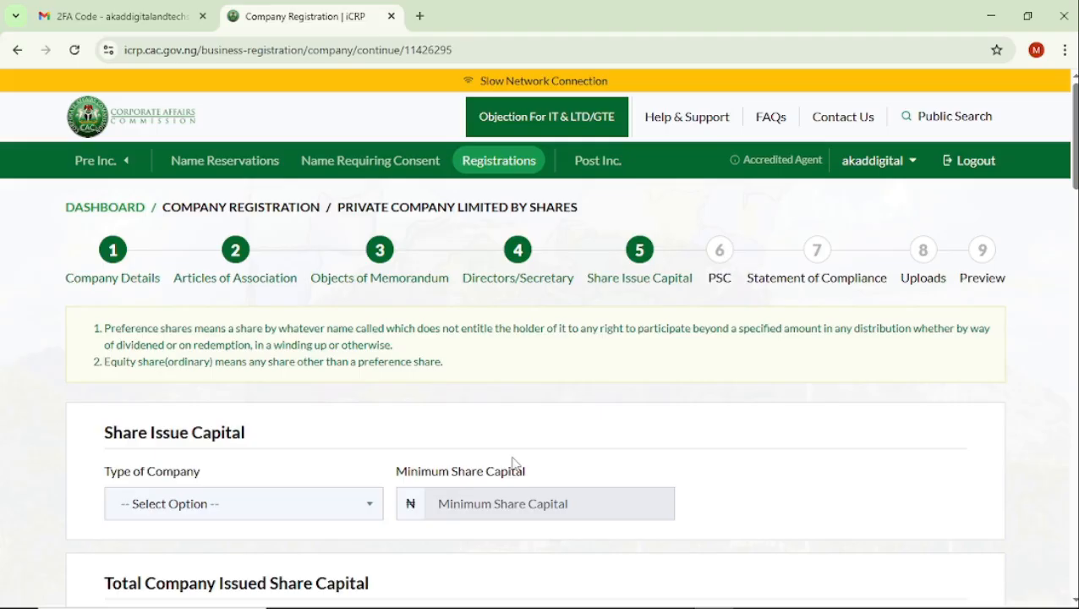
click(245, 504)
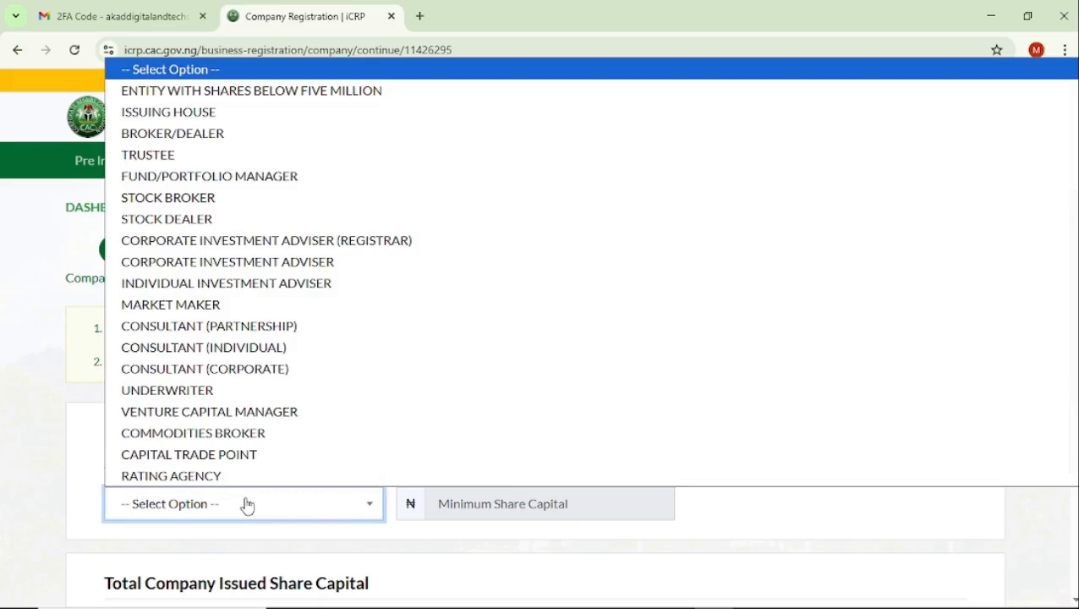
click(315, 91)
Check the company's minimum share capital and its total issued share capital in naira and in words.
scroll(580, 399, down, 2)
scroll(581, 399, down, 1)
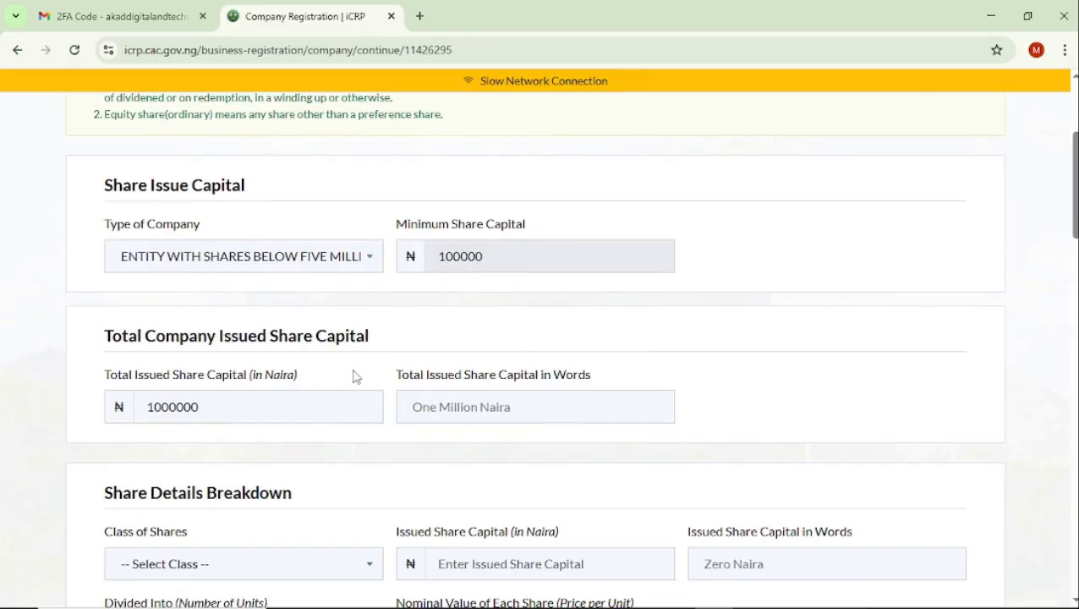
click(231, 411)
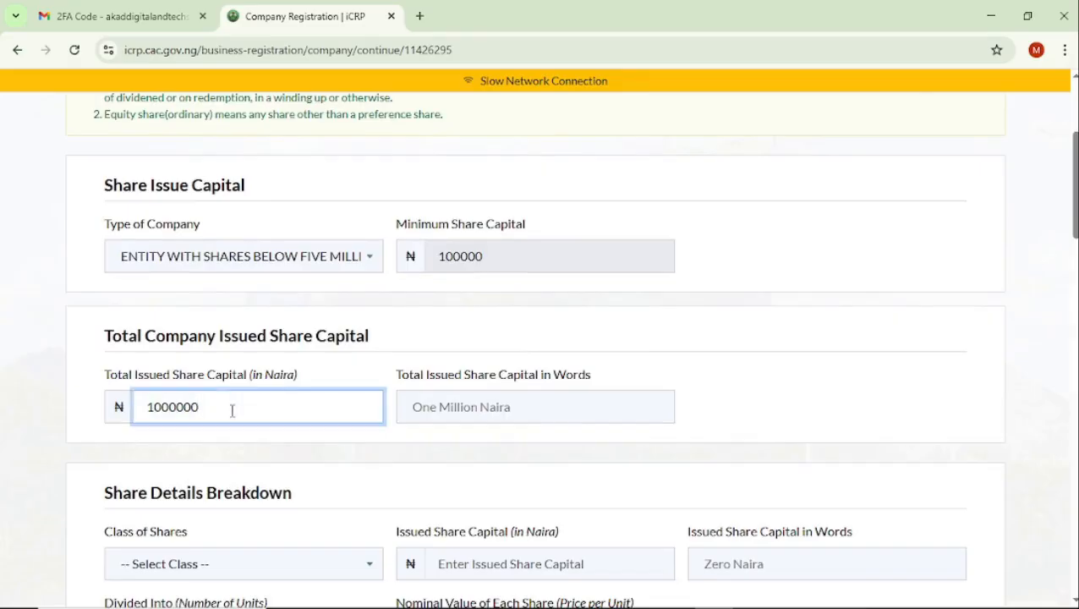
scroll(232, 410, down, 1)
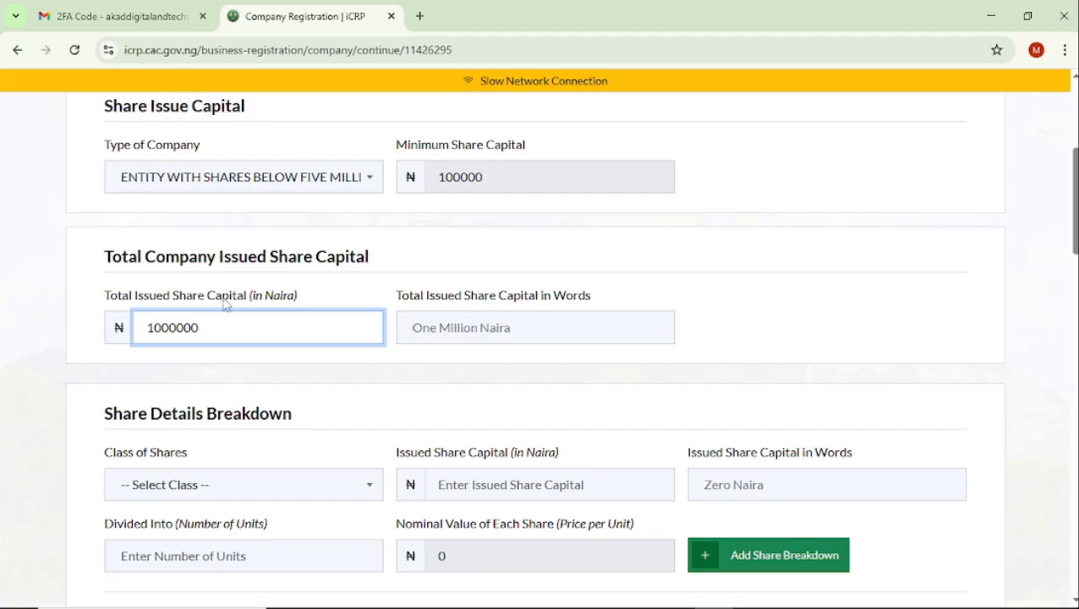
scroll(254, 372, up, 3)
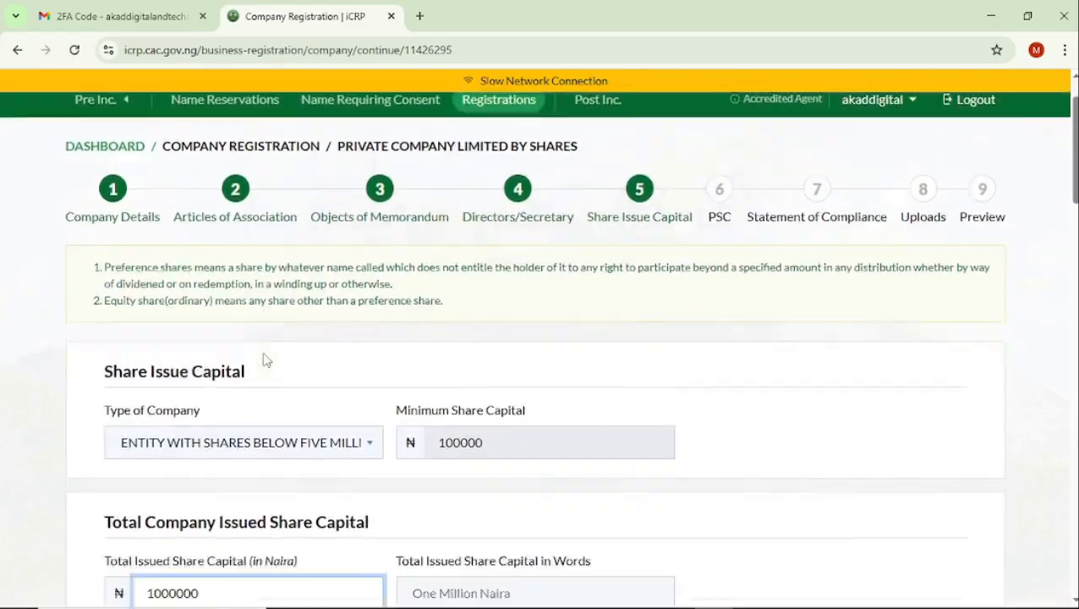
scroll(263, 360, down, 5)
scroll(263, 359, down, 1)
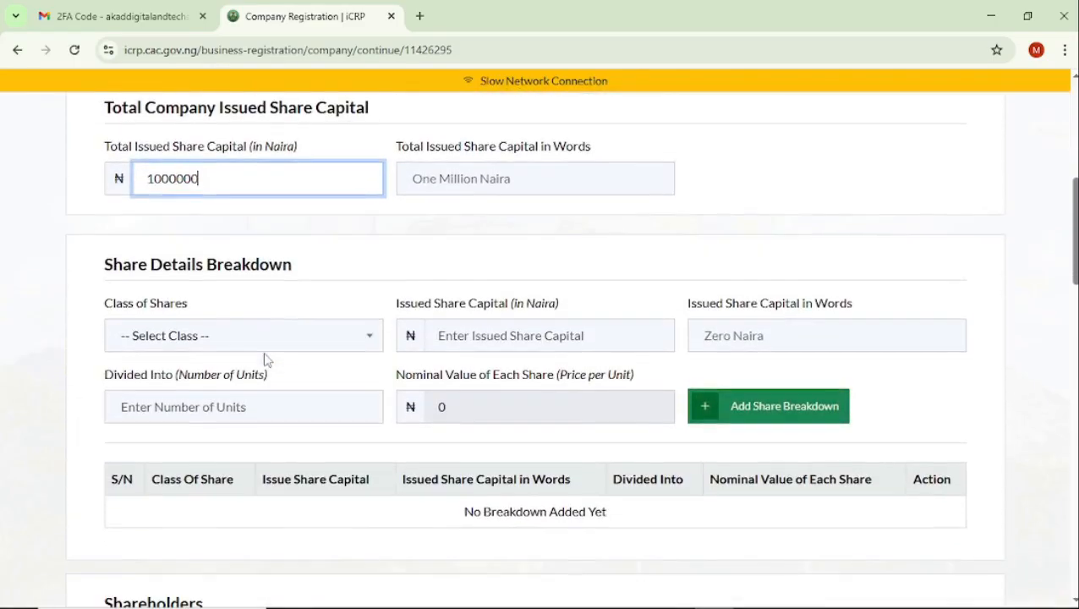
Add a share breakdown of class EQUITY (ORDINARY) with issued share capital of 1000000 naira divided into 1000000 units.
click(272, 345)
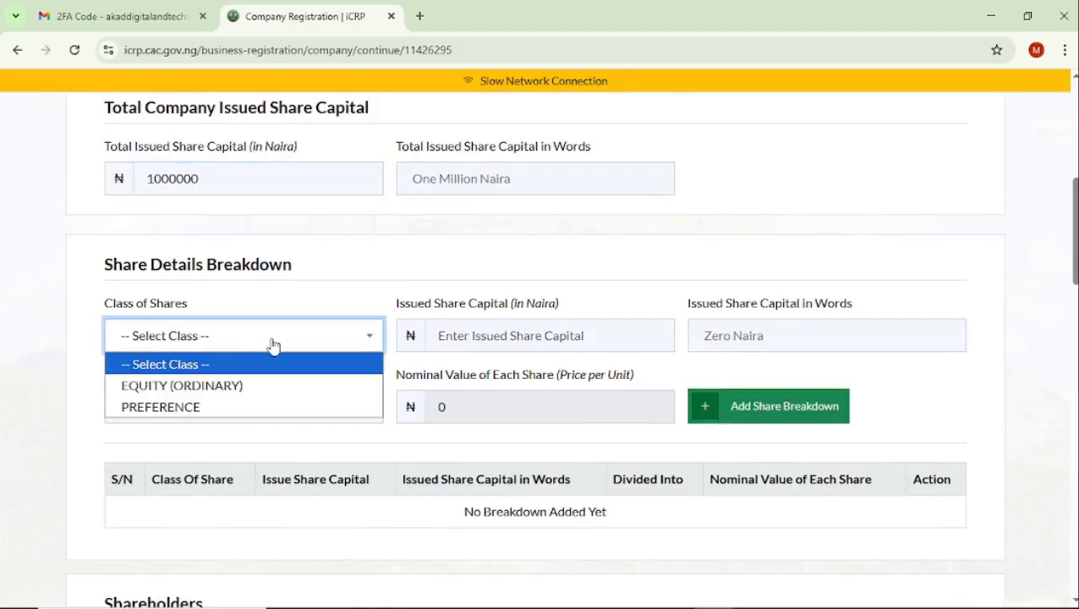
click(178, 385)
click(476, 331)
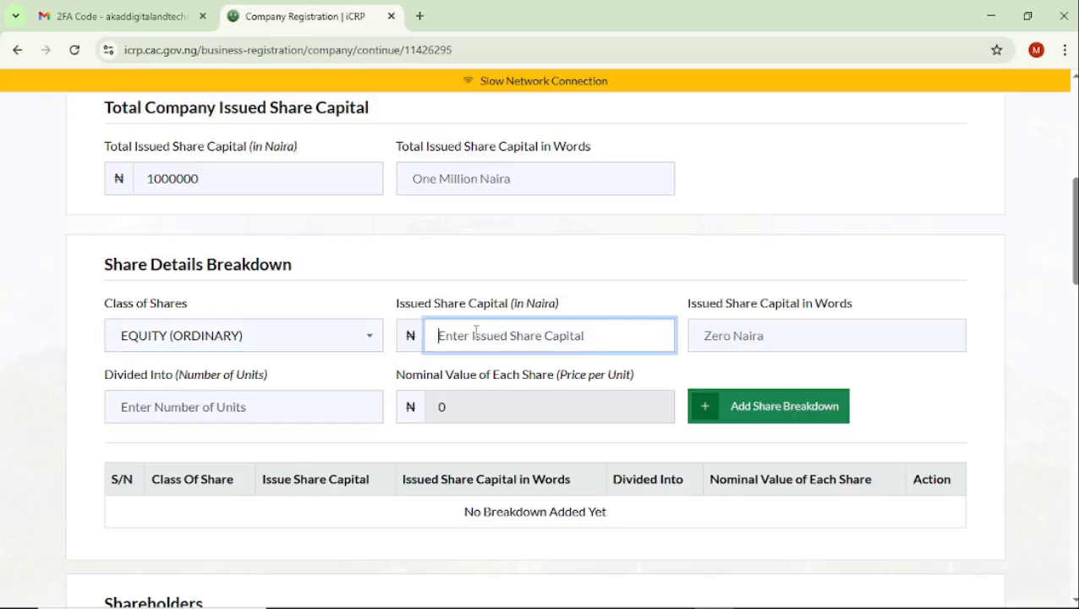
text(1000)
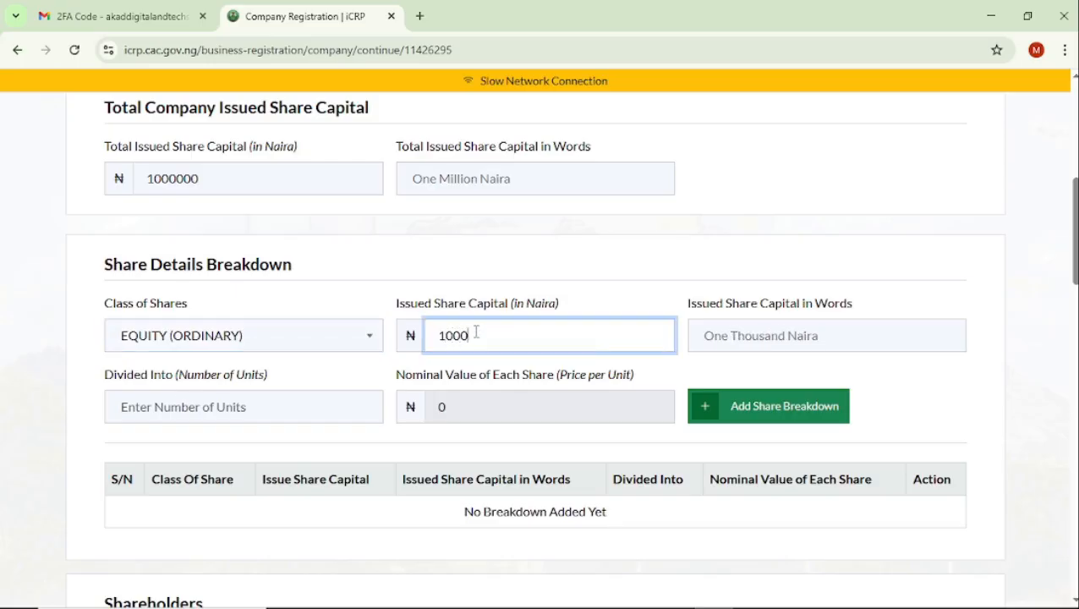
text(000)
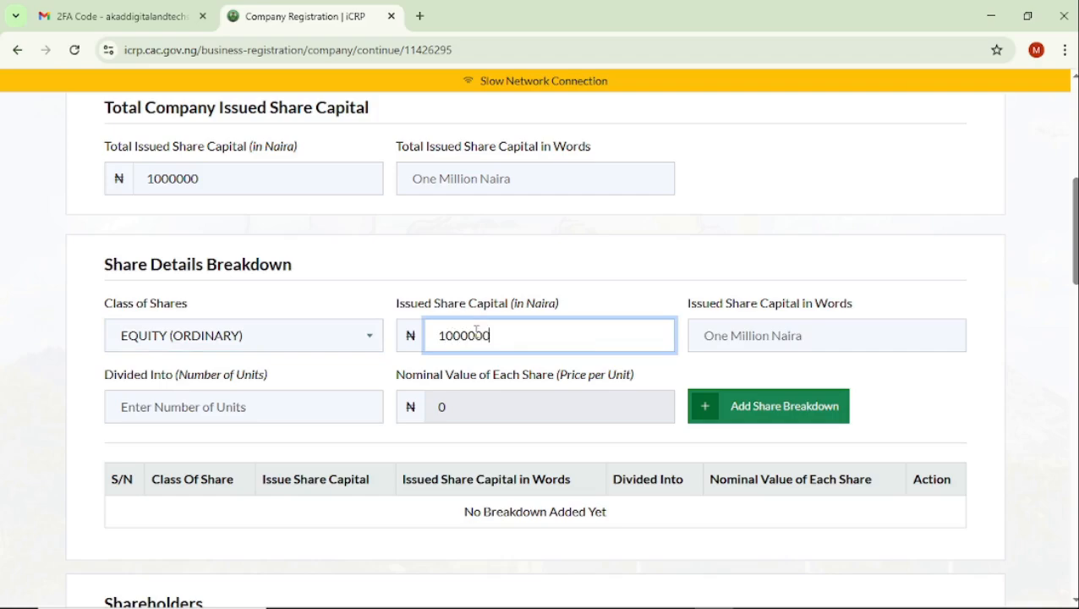
click(261, 405)
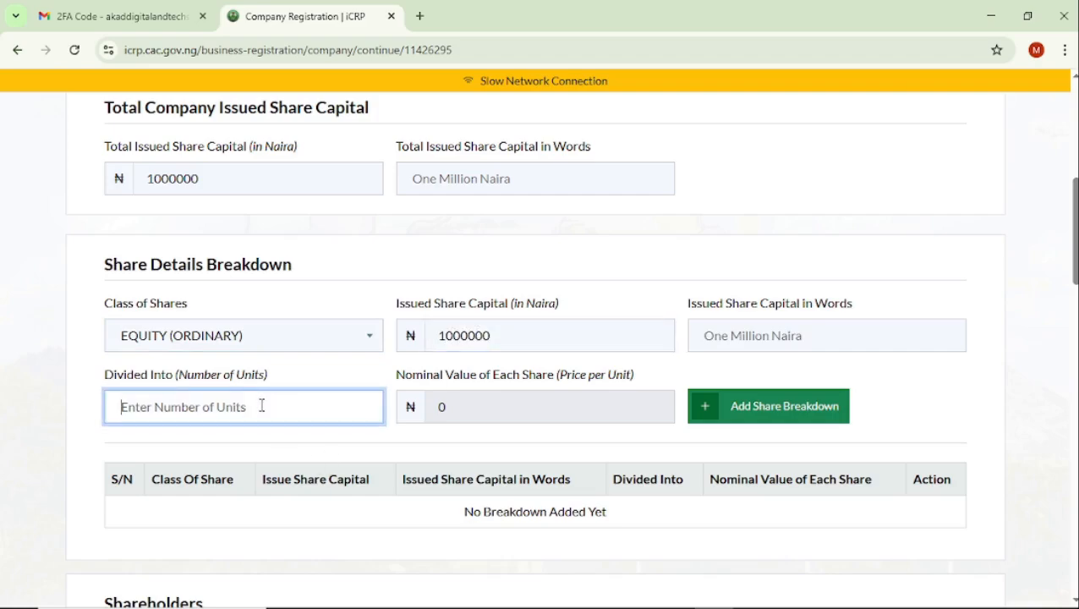
text(1000000)
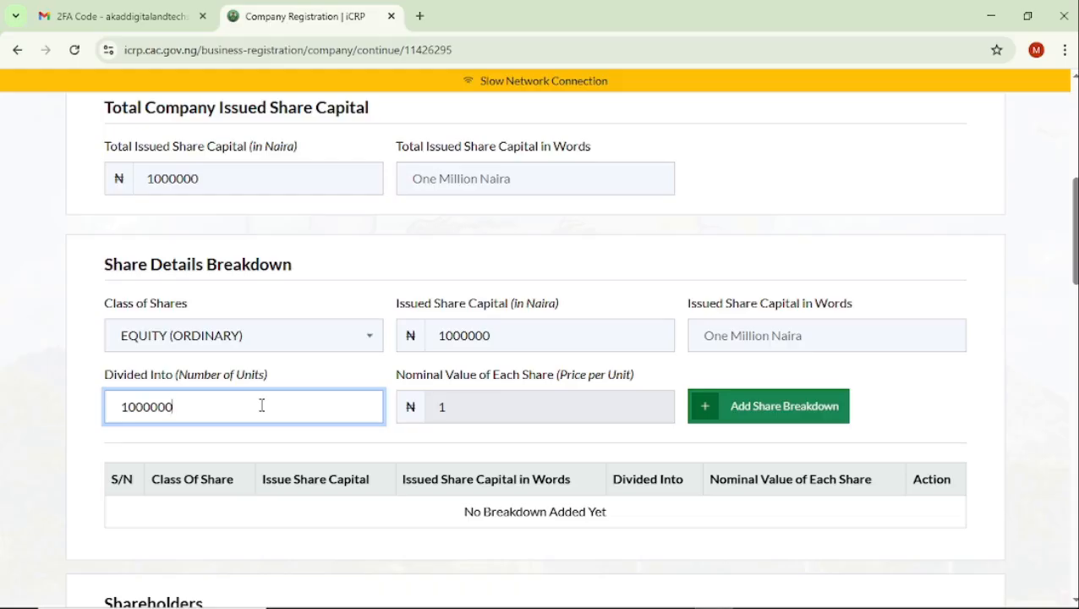
click(725, 406)
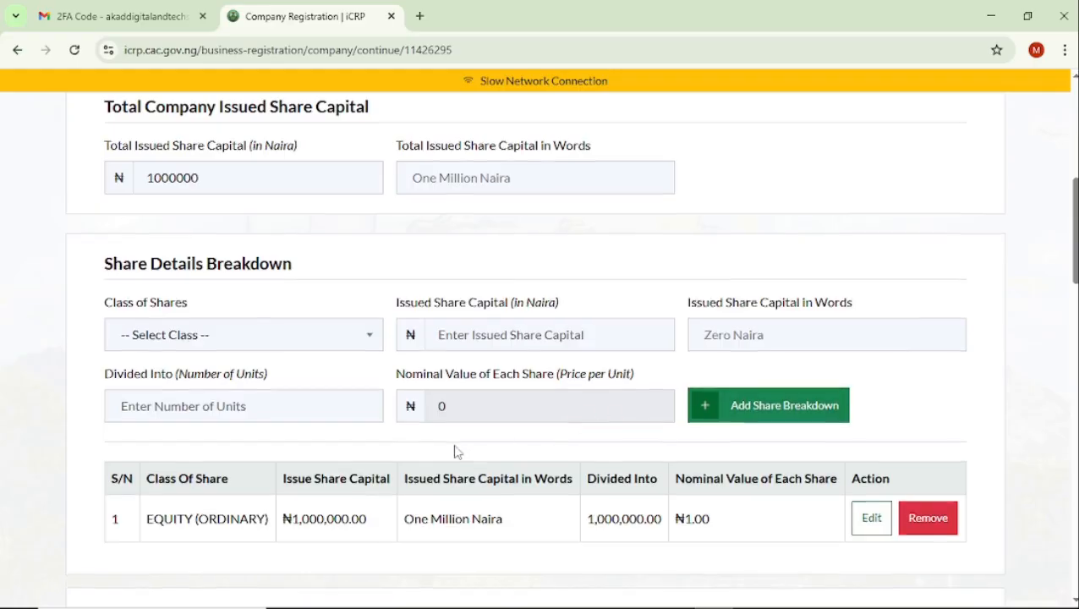
Choose Individual Shareholder as the type of shareholder to add to the company.
scroll(454, 451, down, 1)
scroll(454, 446, down, 1)
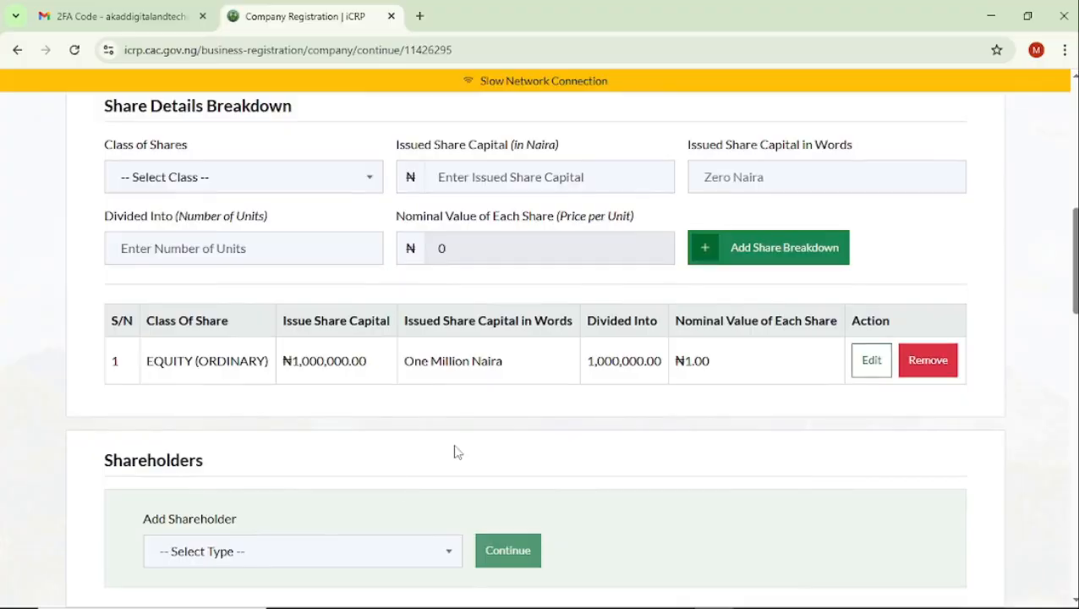
click(449, 555)
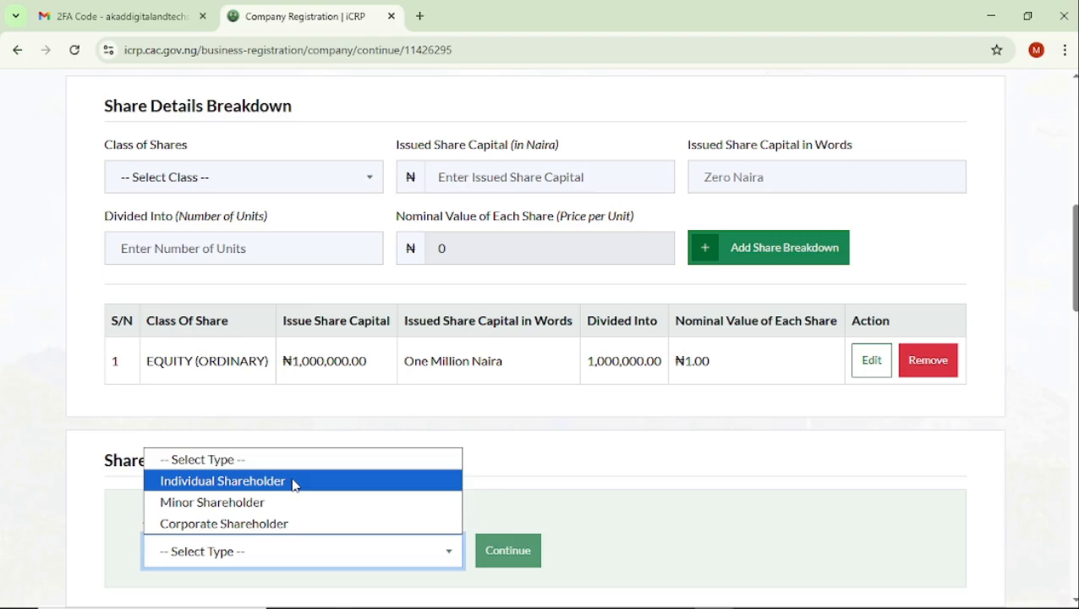
click(292, 480)
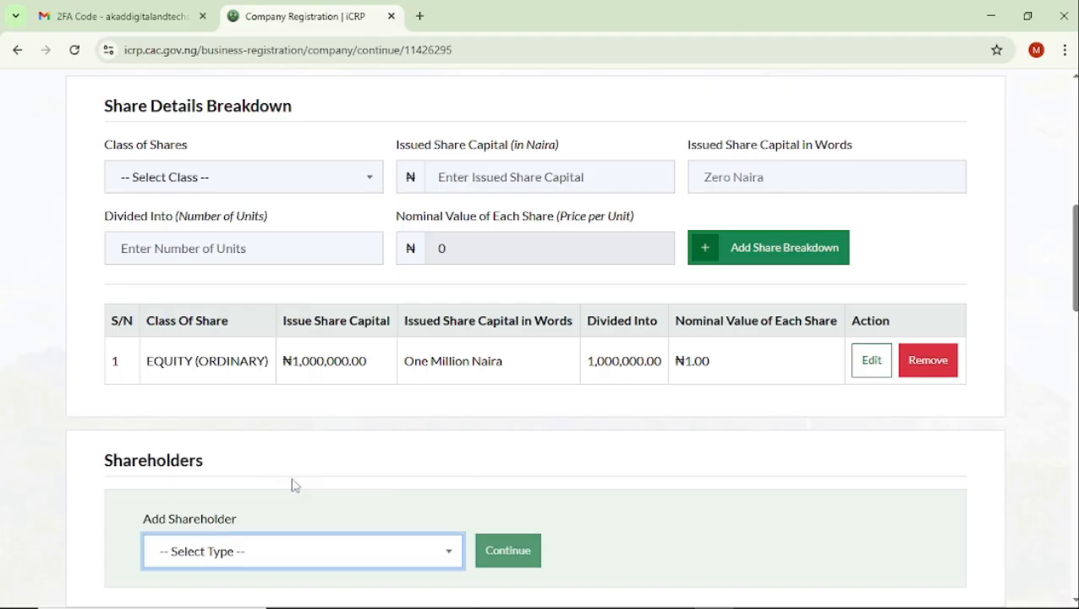
Open the first individual shareholder's details for editing and review the personal, address, identification and share allotment entries.
scroll(576, 514, down, 1)
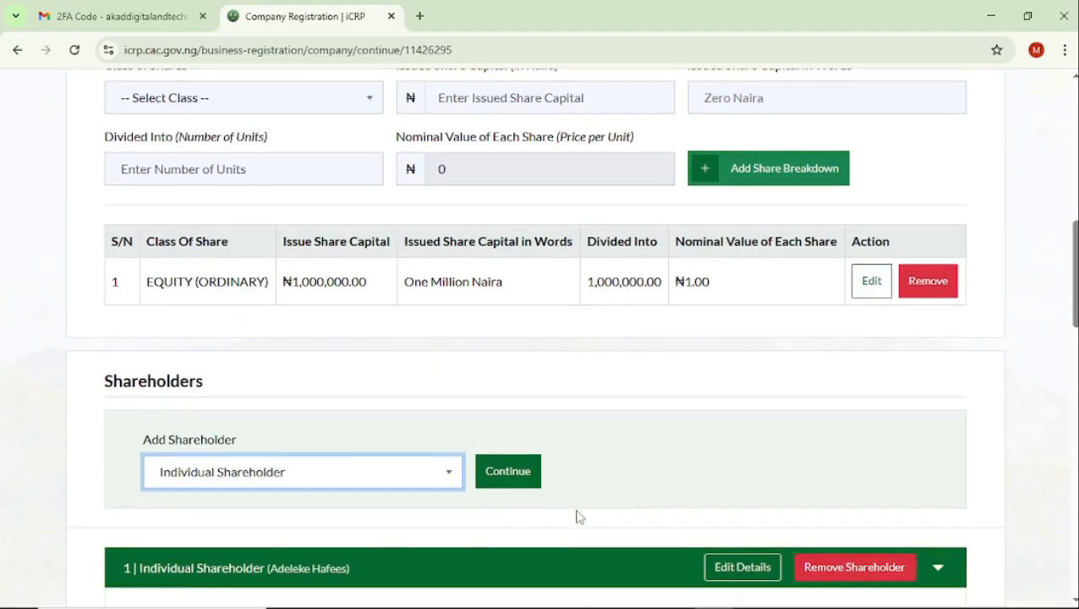
scroll(577, 516, down, 1)
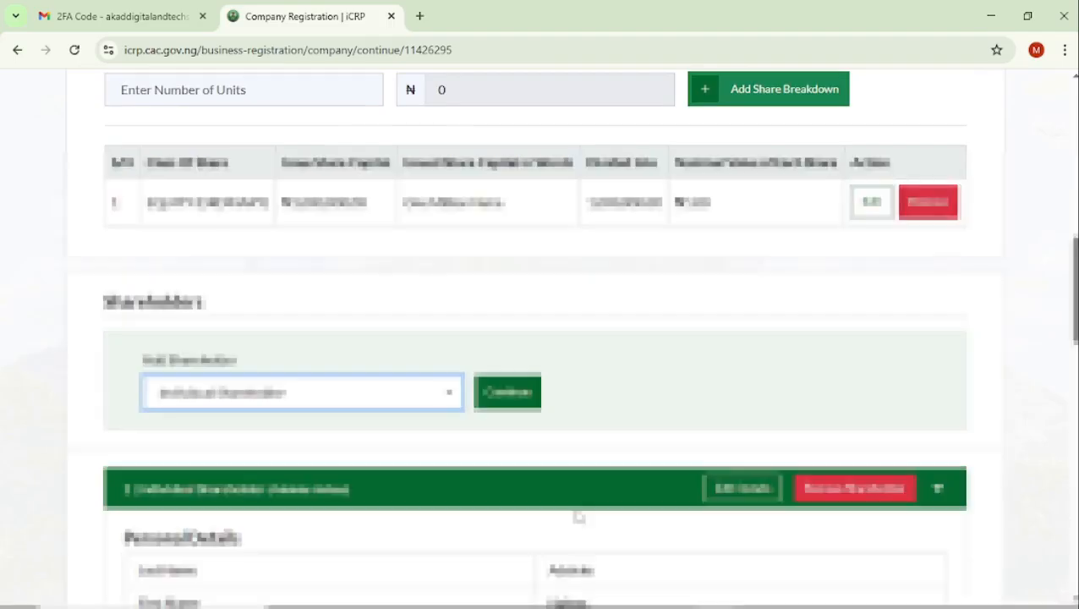
scroll(579, 516, down, 3)
scroll(578, 515, up, 2)
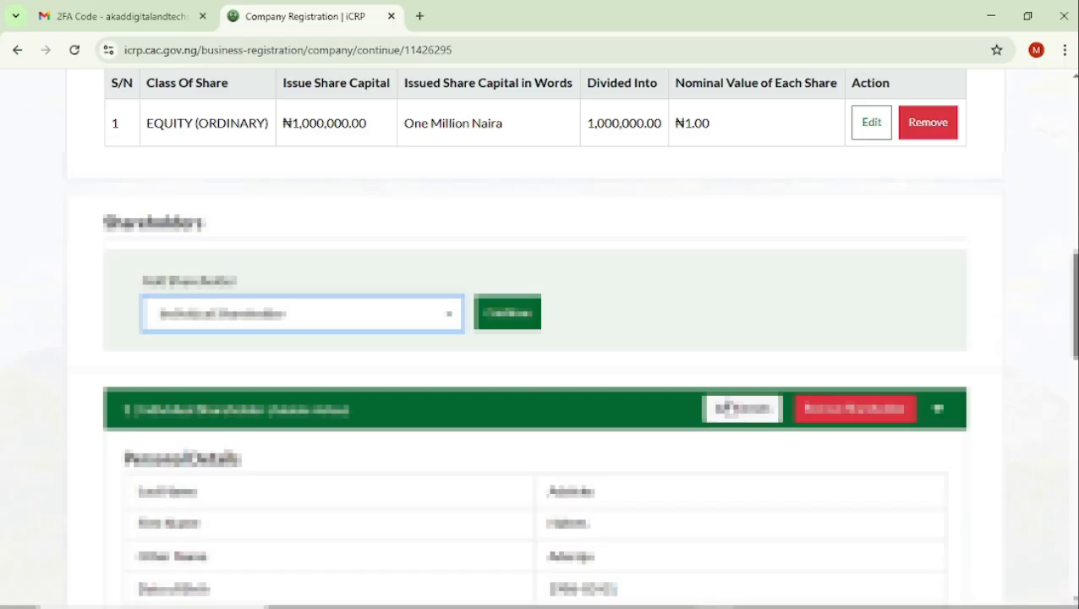
click(732, 409)
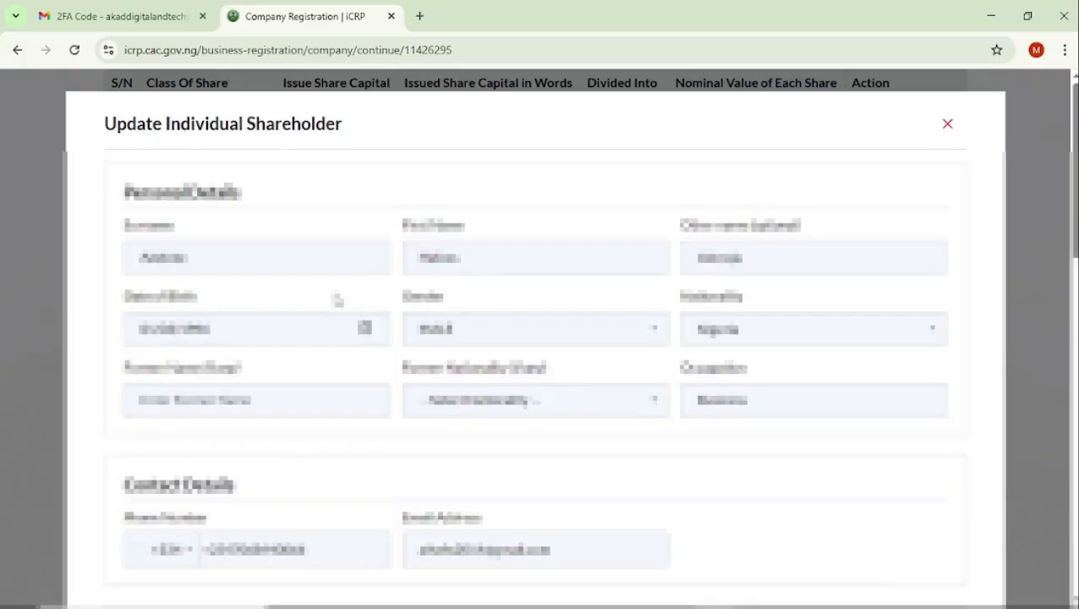
scroll(336, 300, down, 6)
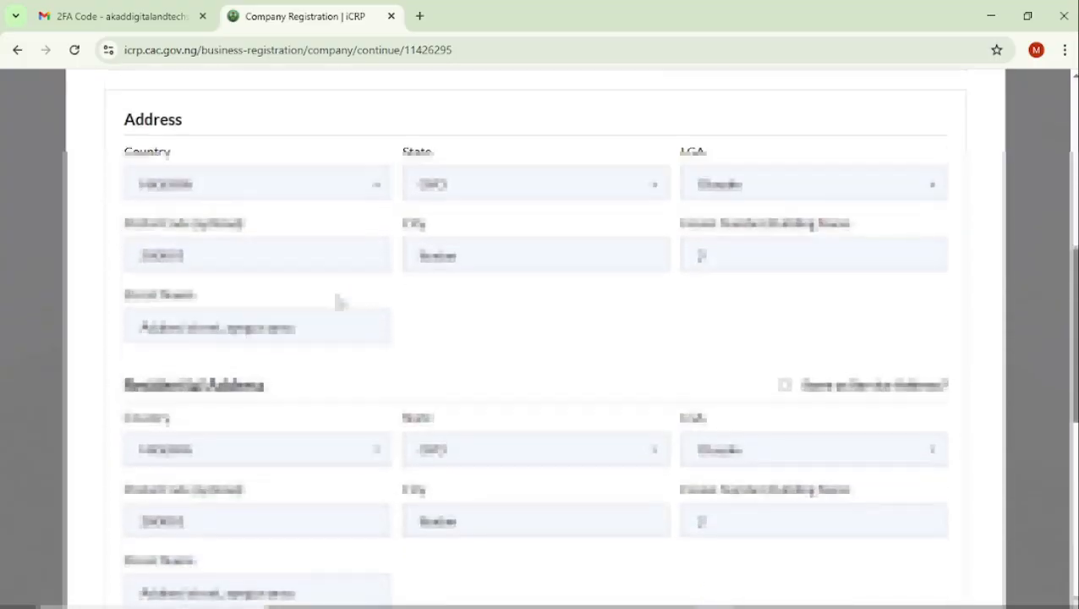
scroll(337, 300, down, 5)
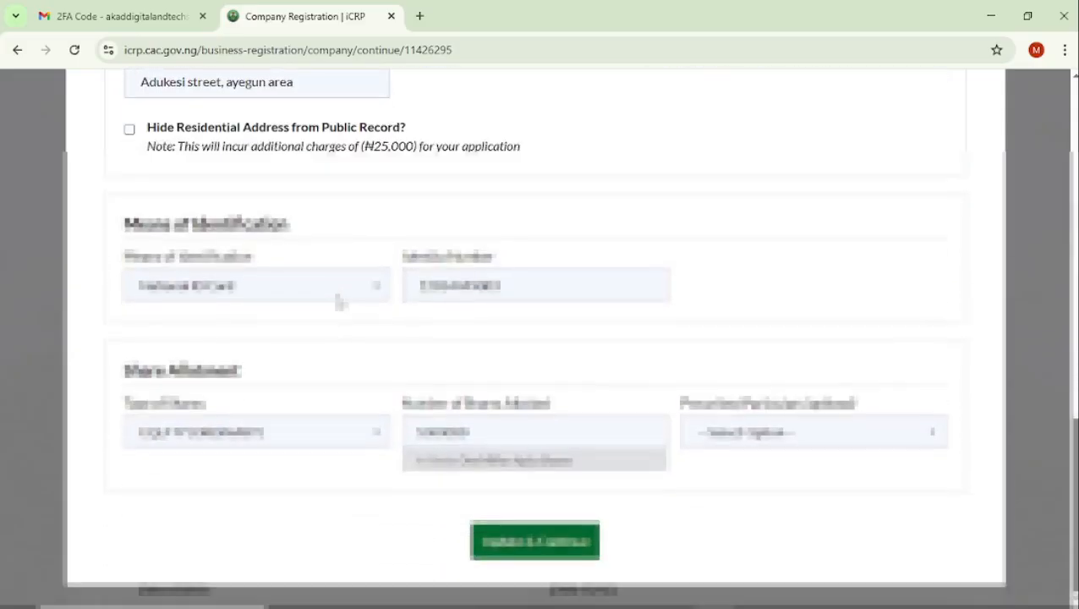
scroll(337, 300, up, 1)
scroll(337, 301, down, 3)
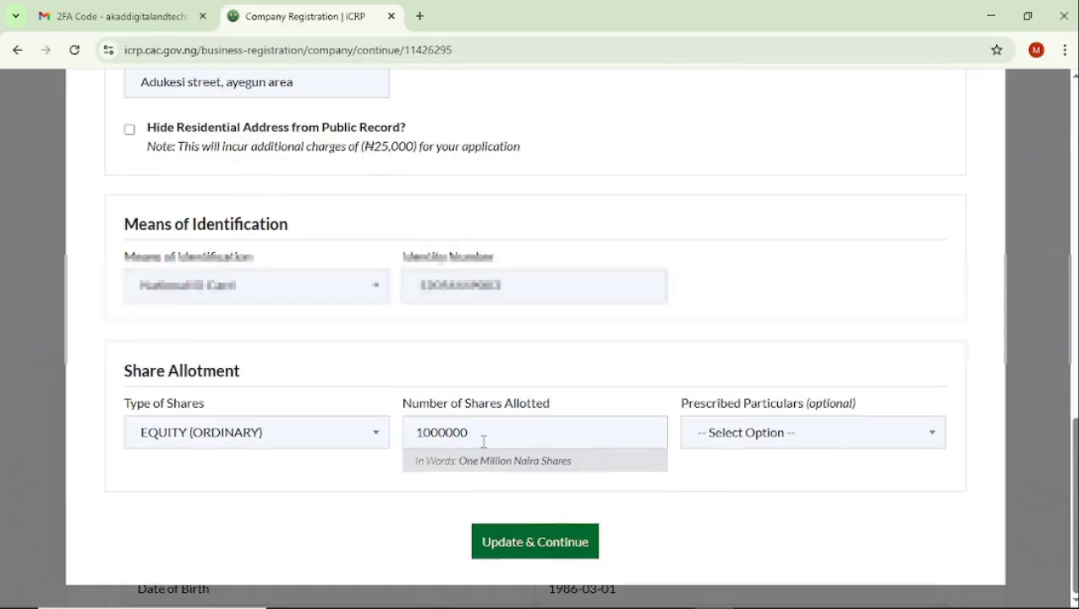
Try an allotment of 250000 EQUITY (ORDINARY) shares for the individual shareholder and clear the number.
click(483, 440)
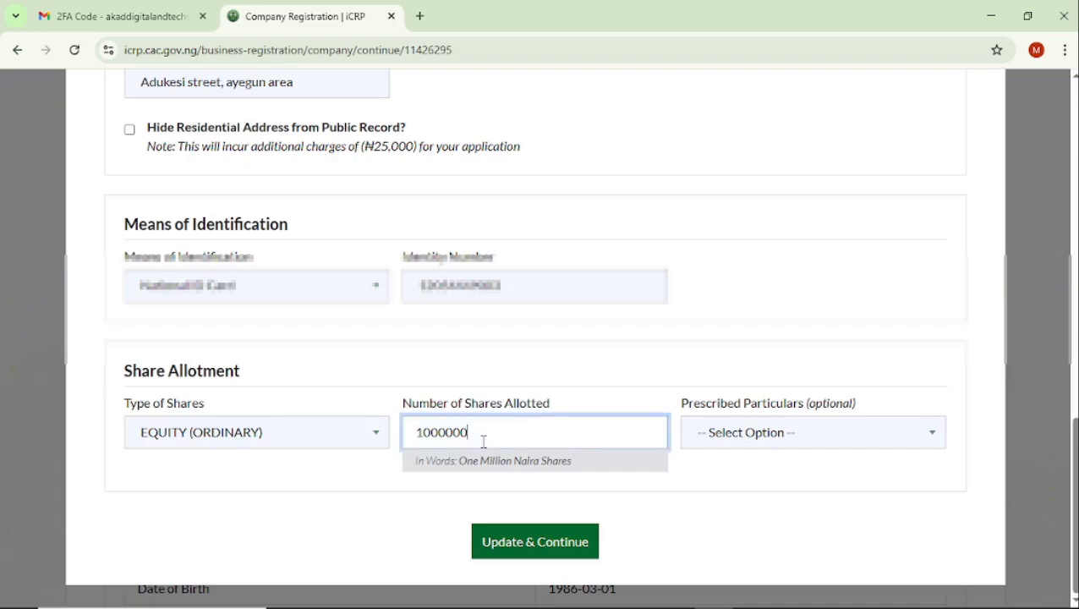
drag(476, 432, 385, 453)
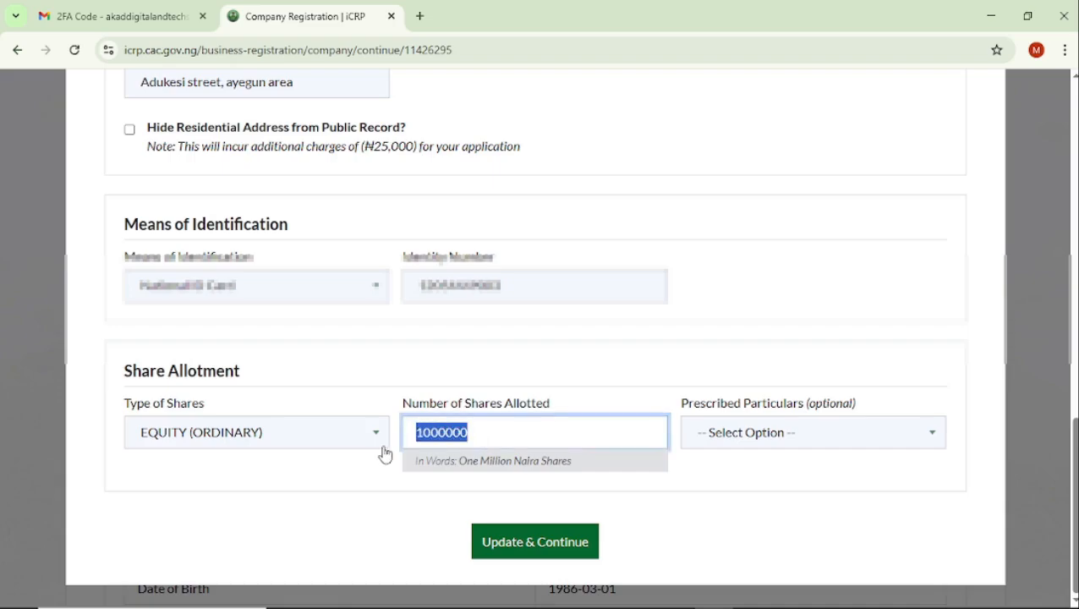
text(2500)
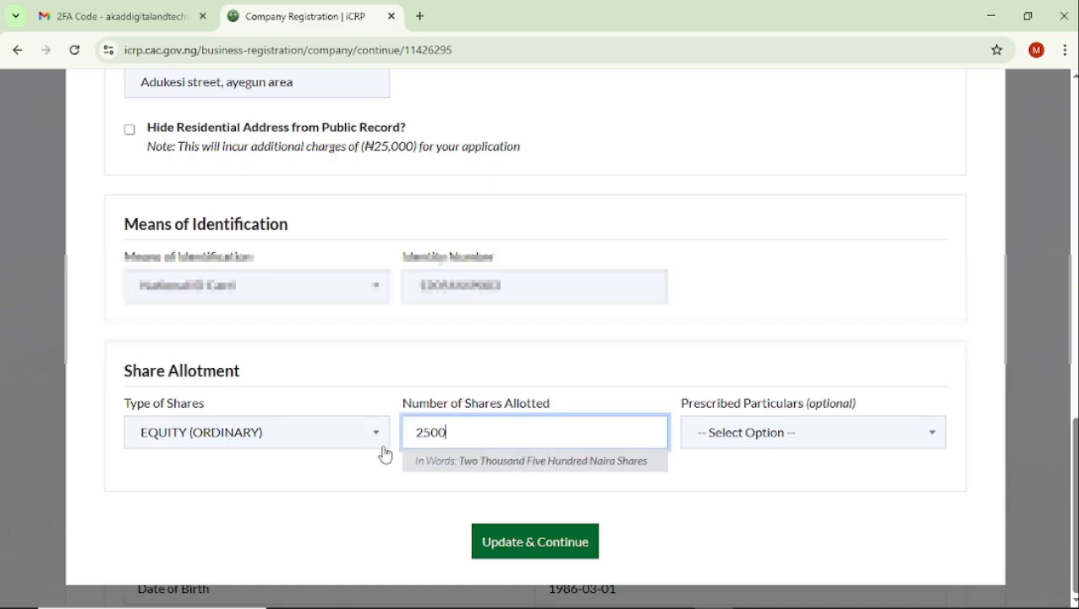
text(0)
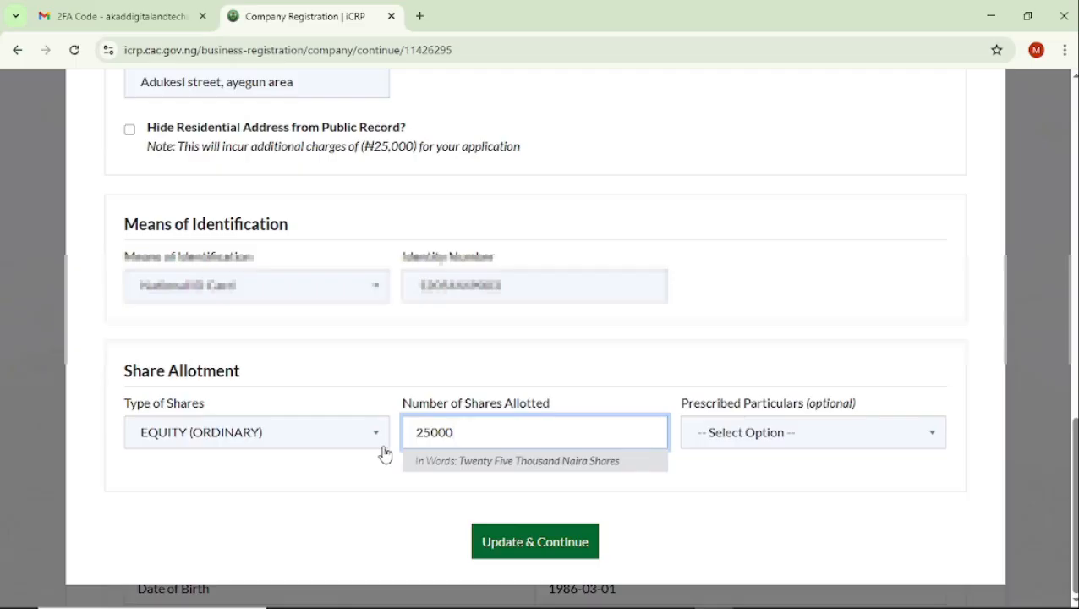
text(0)
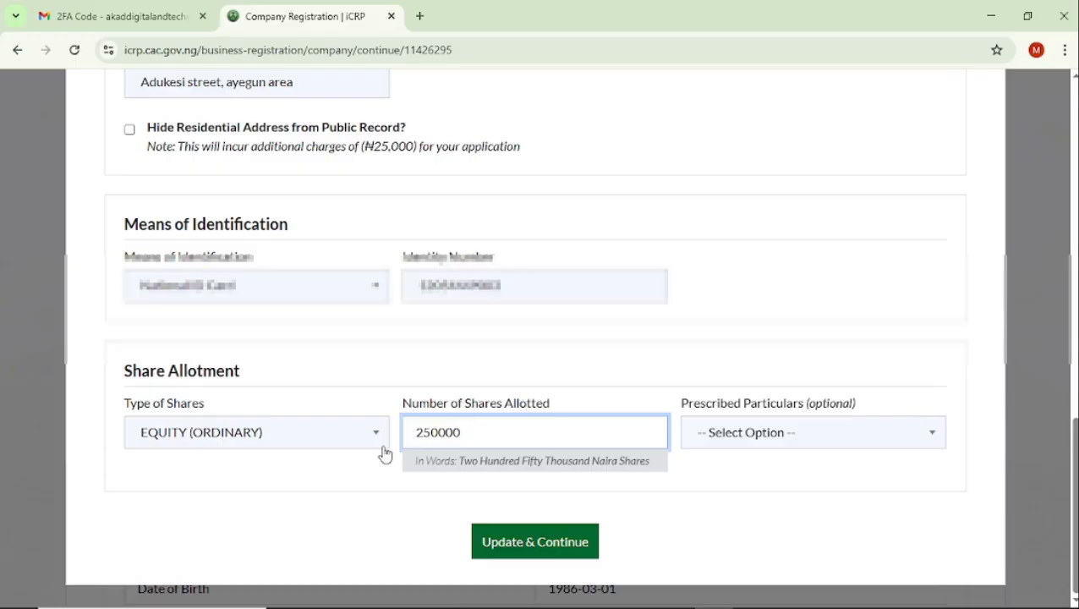
key(BackSpace)
key(BackSpace)
key(BackSpace)
key(BackSpace)
key(BackSpace)
key(BackSpace)
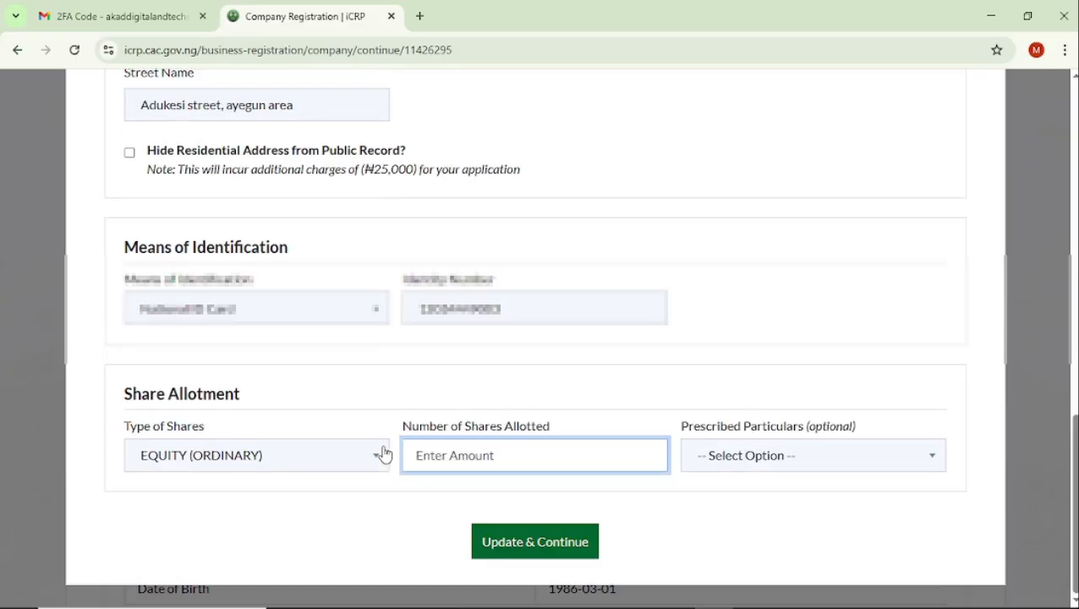
Set the shareholder's number of shares allotted to 1000000 and update the shareholder record.
text(1000000)
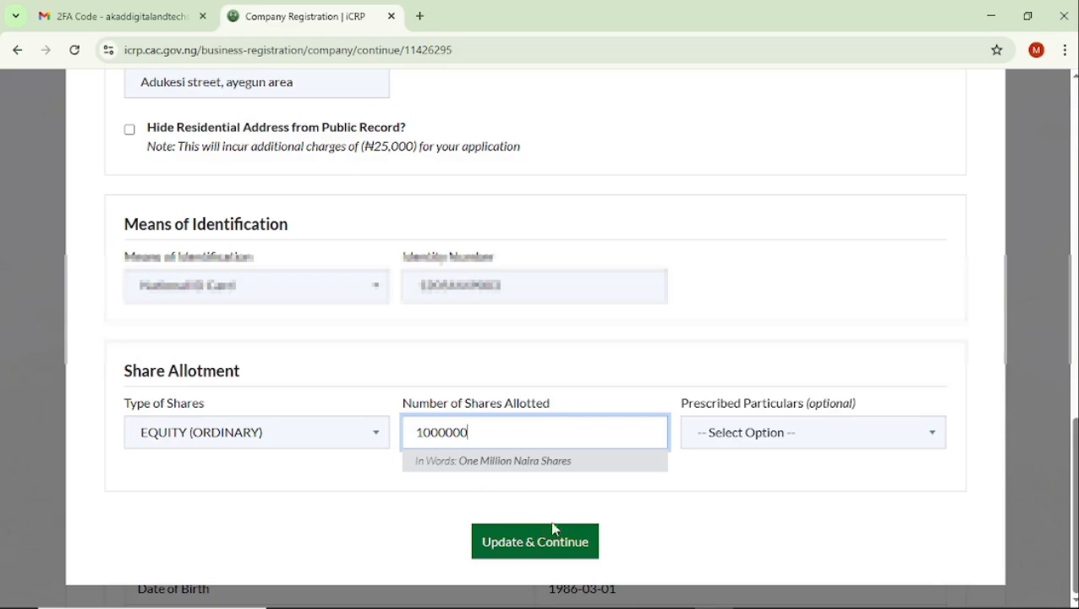
click(572, 547)
Review the updated shareholder record and save the Share Issue Capital section to continue to PSC.
scroll(521, 405, down, 4)
scroll(522, 406, up, 2)
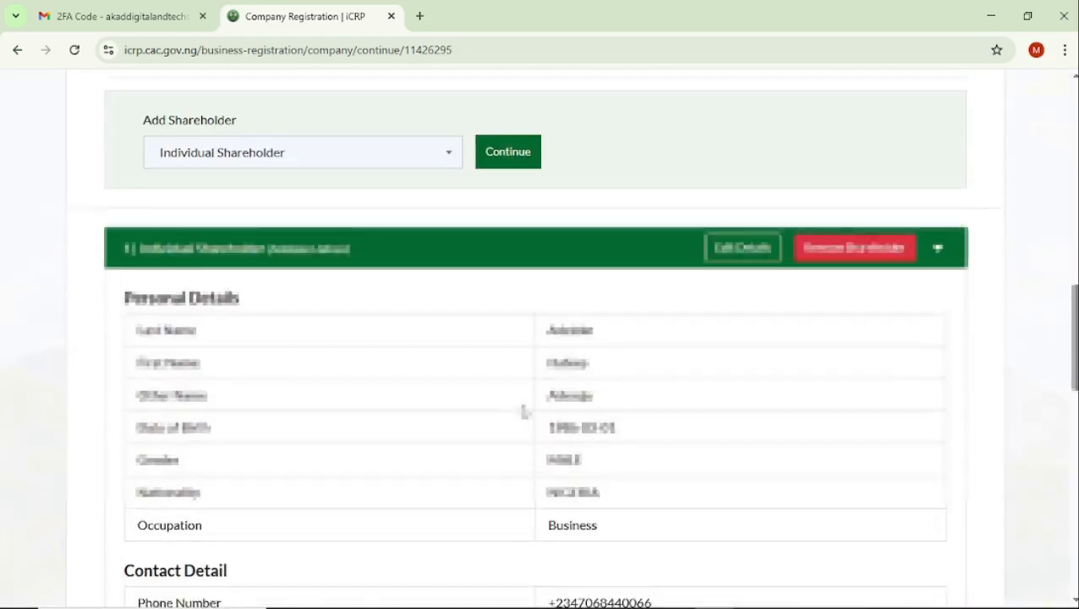
scroll(522, 408, down, 8)
scroll(522, 411, down, 3)
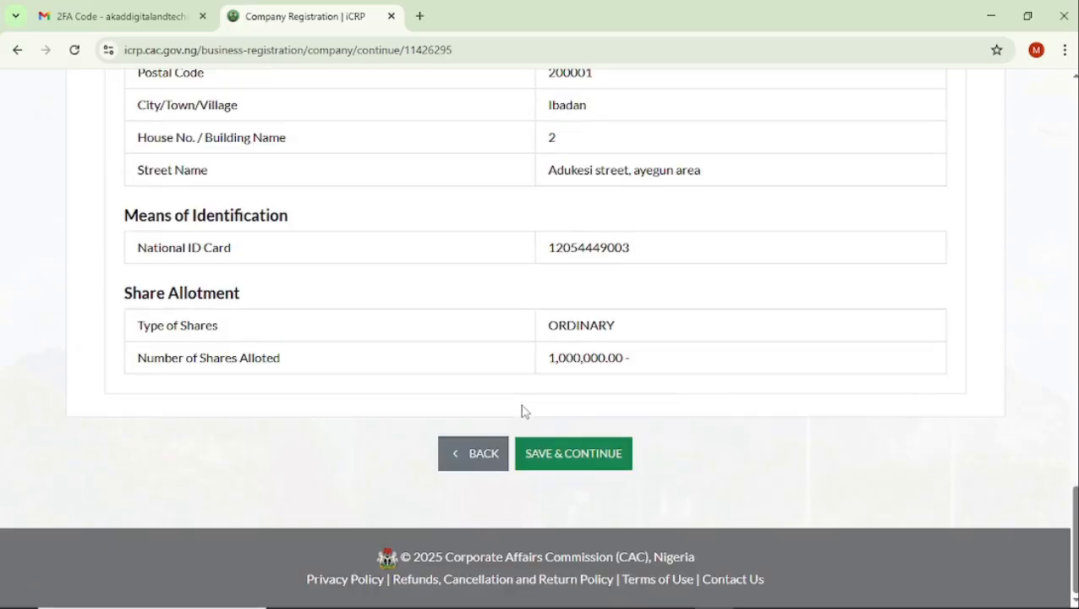
click(592, 461)
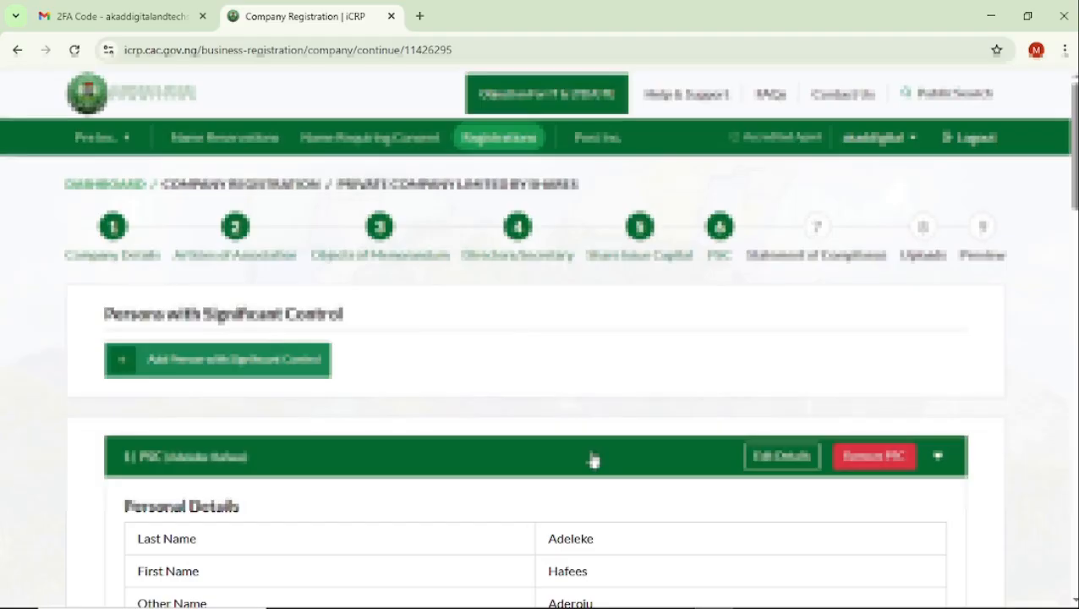
Review the person with significant control's details and interests held, and save the section to continue to Statement of Compliance.
scroll(669, 469, down, 3)
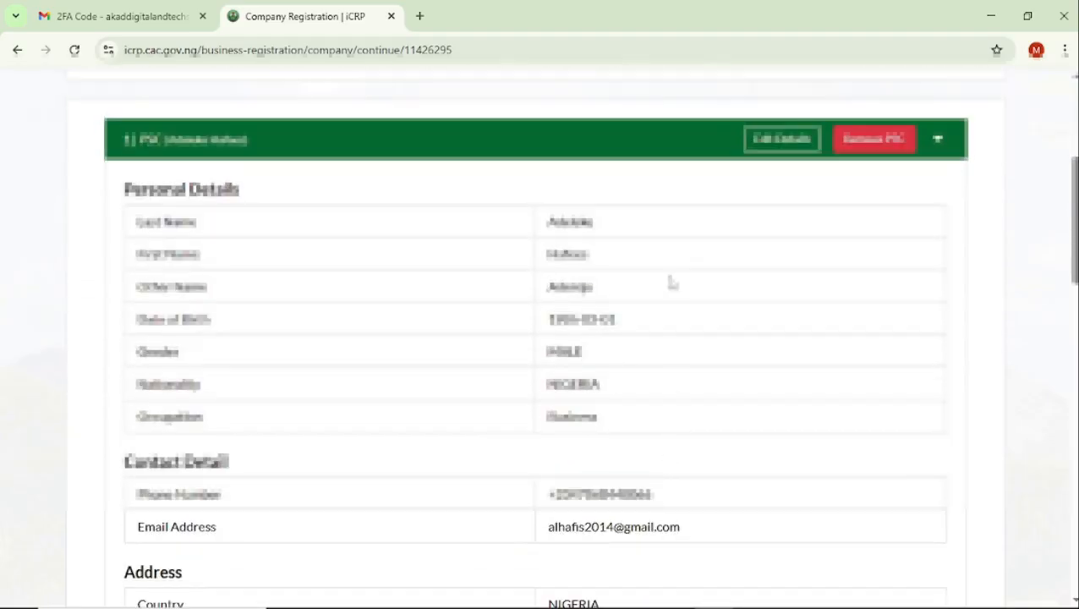
scroll(504, 438, down, 10)
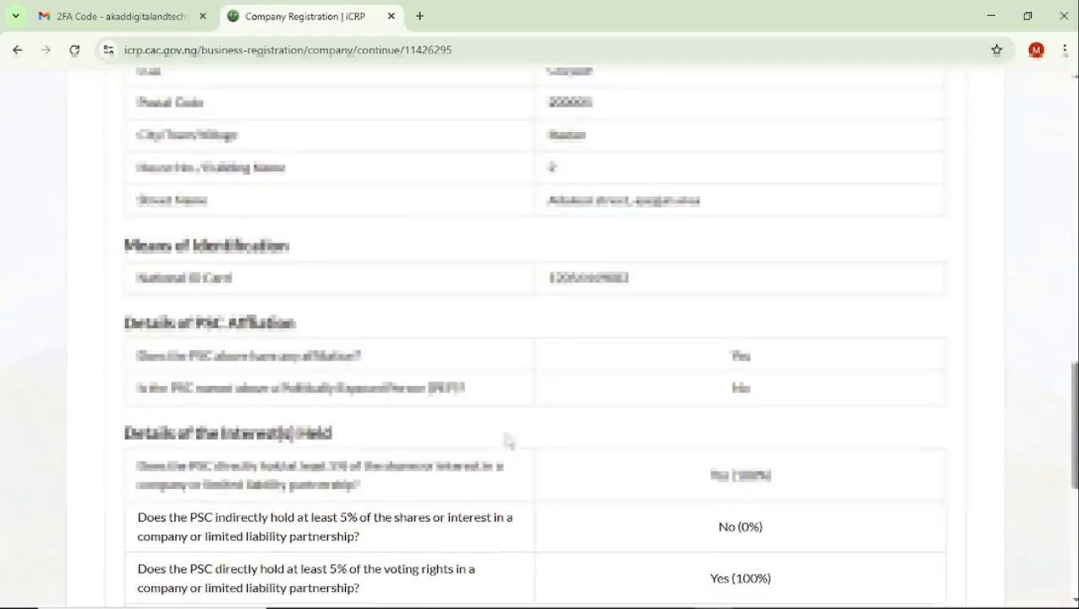
scroll(505, 441, up, 9)
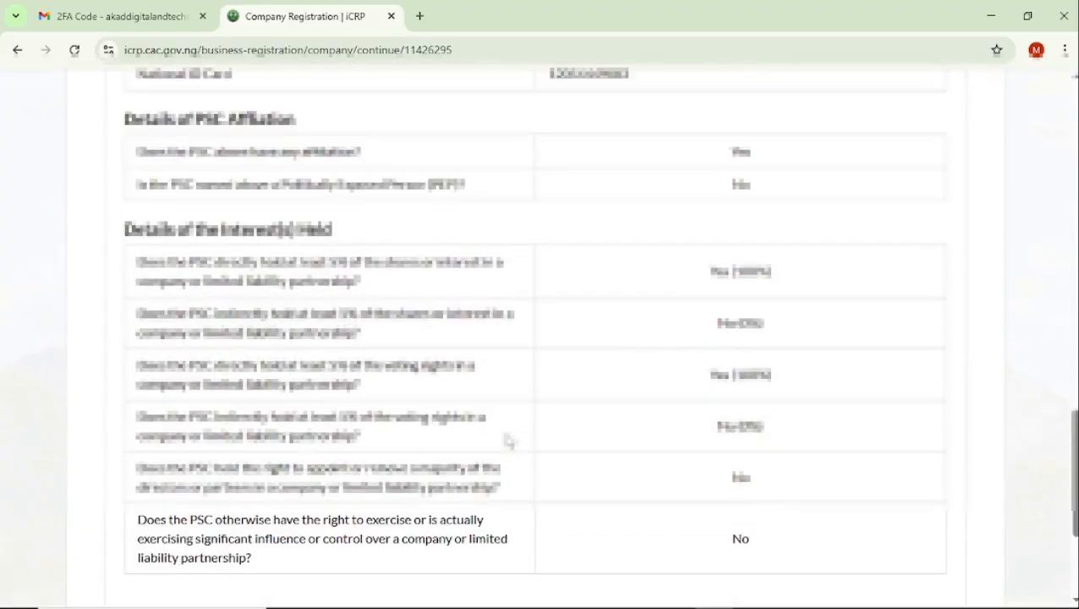
scroll(506, 441, up, 7)
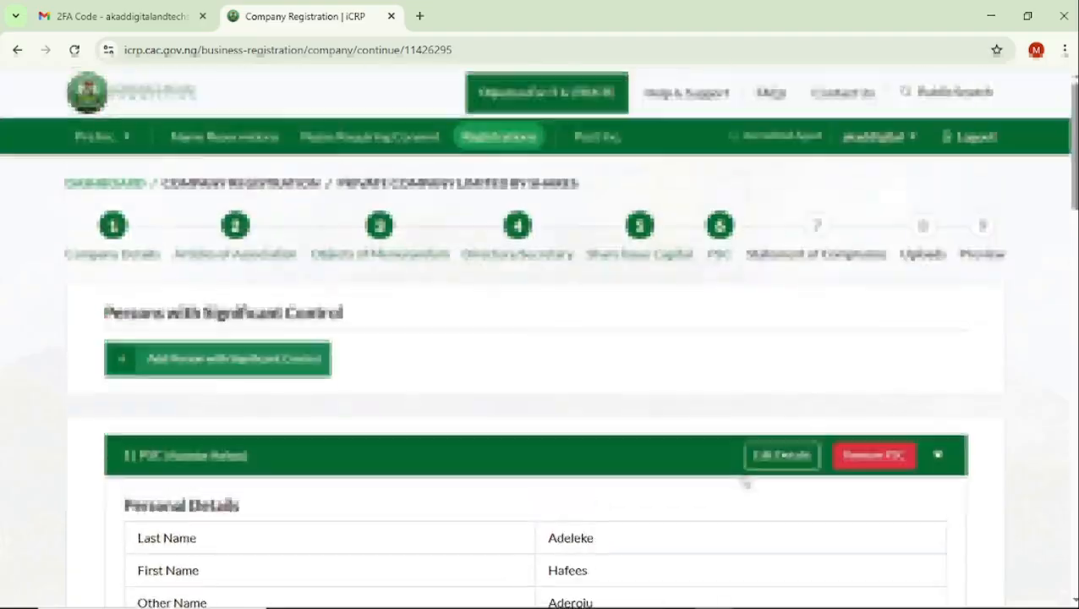
scroll(748, 475, down, 5)
scroll(744, 479, down, 20)
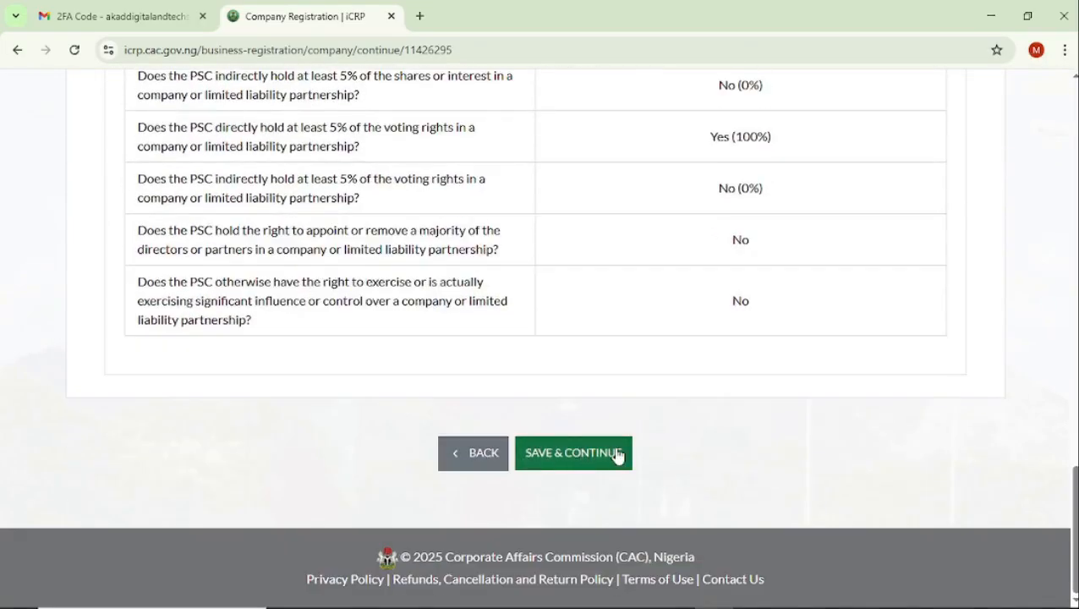
click(565, 448)
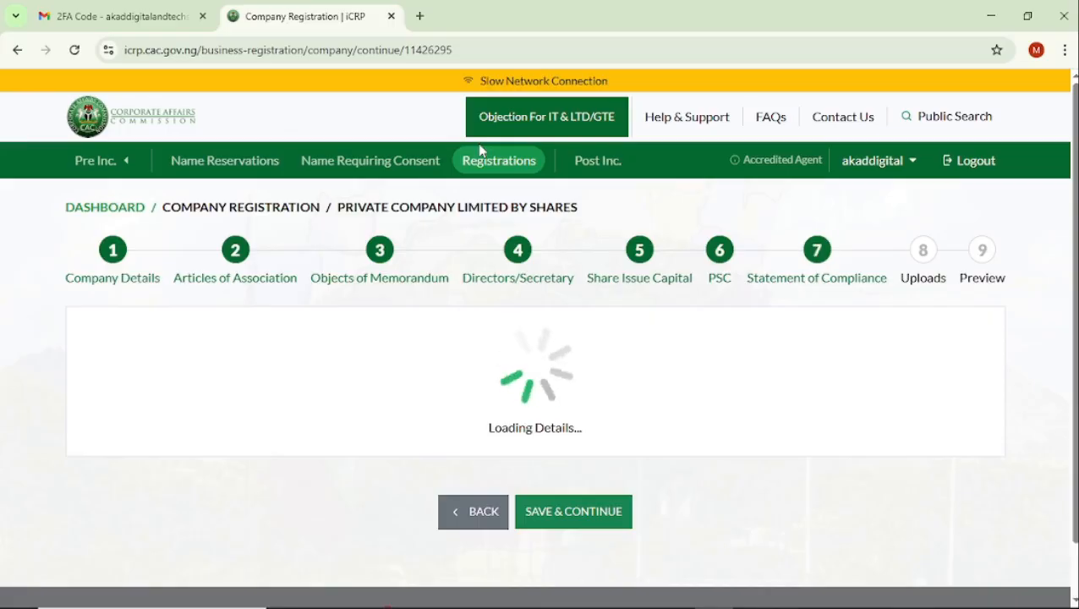
Confirm compliance with the Companies and Allied Matters Act 2020 and save the Statement of Compliance to continue to Uploads.
scroll(522, 166, down, 5)
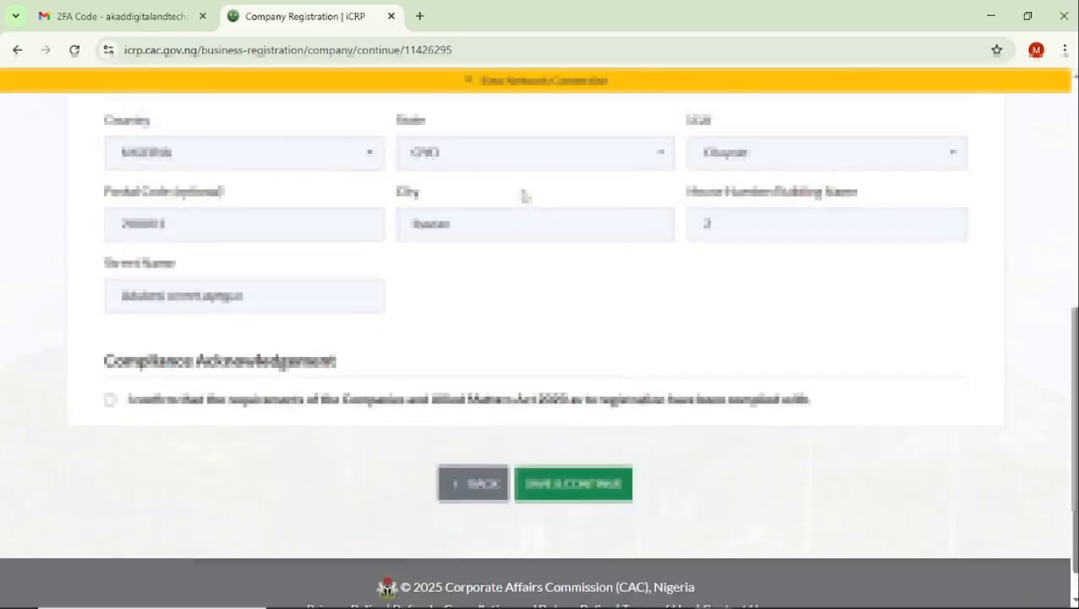
scroll(525, 193, up, 1)
scroll(523, 189, down, 1)
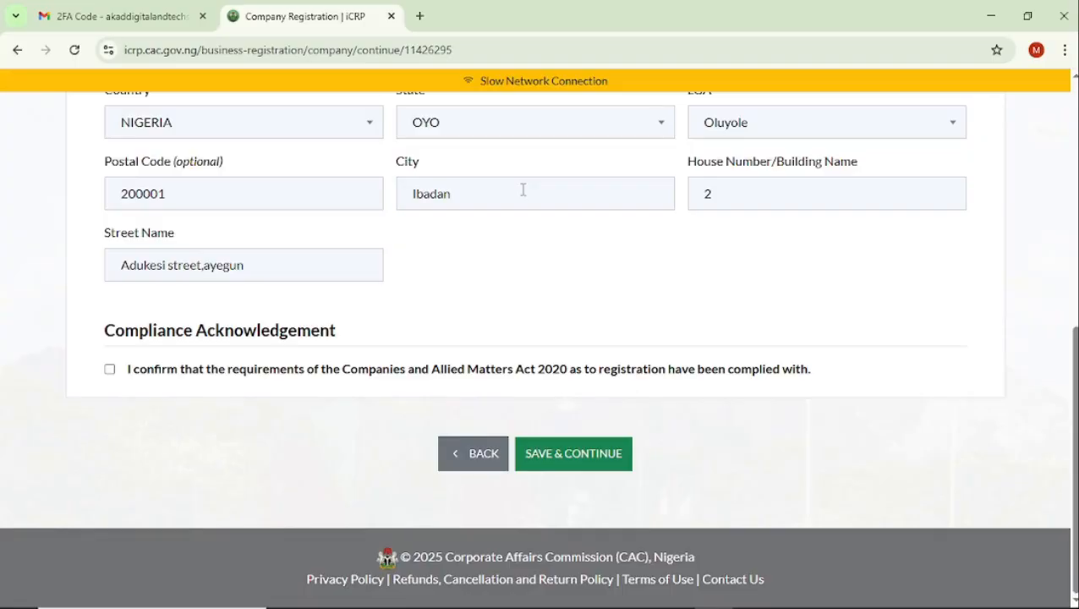
scroll(522, 190, up, 1)
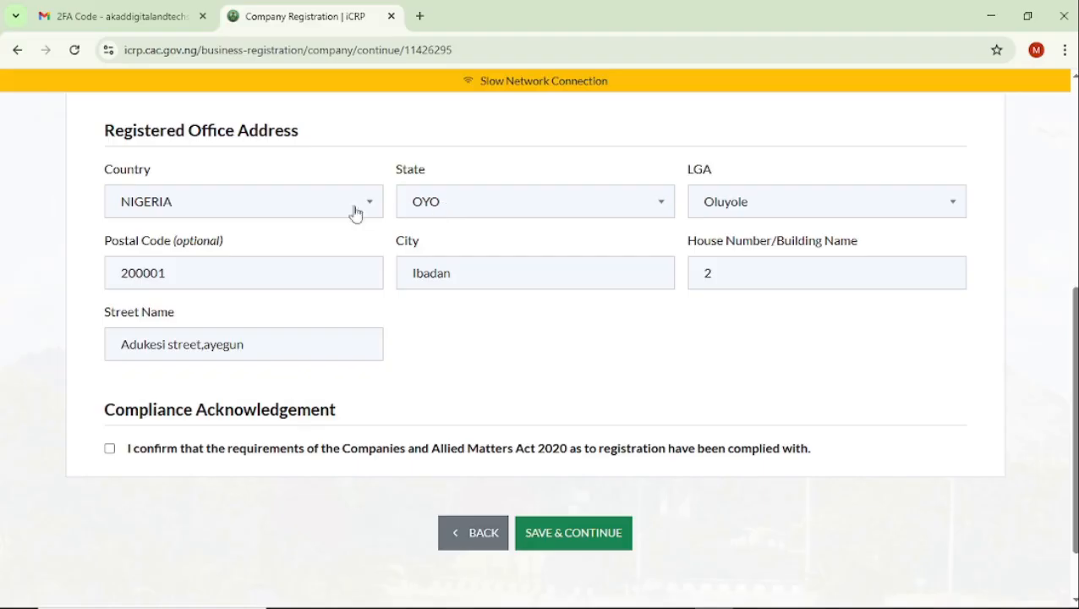
click(110, 448)
click(589, 542)
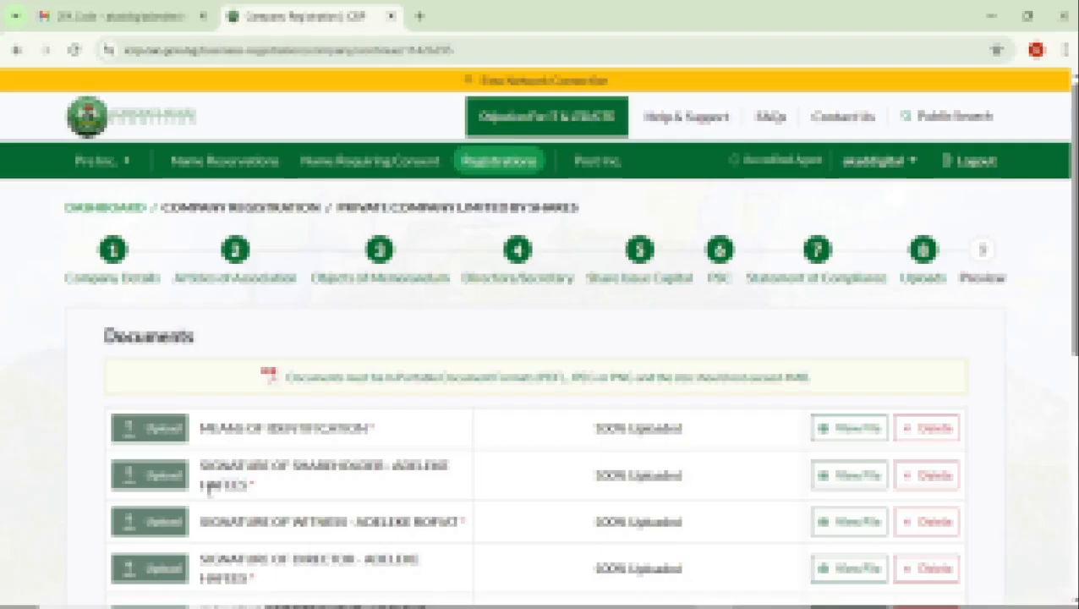
Check how a shareholder signature file is chosen without uploading one, and look over the list of required documents.
click(157, 477)
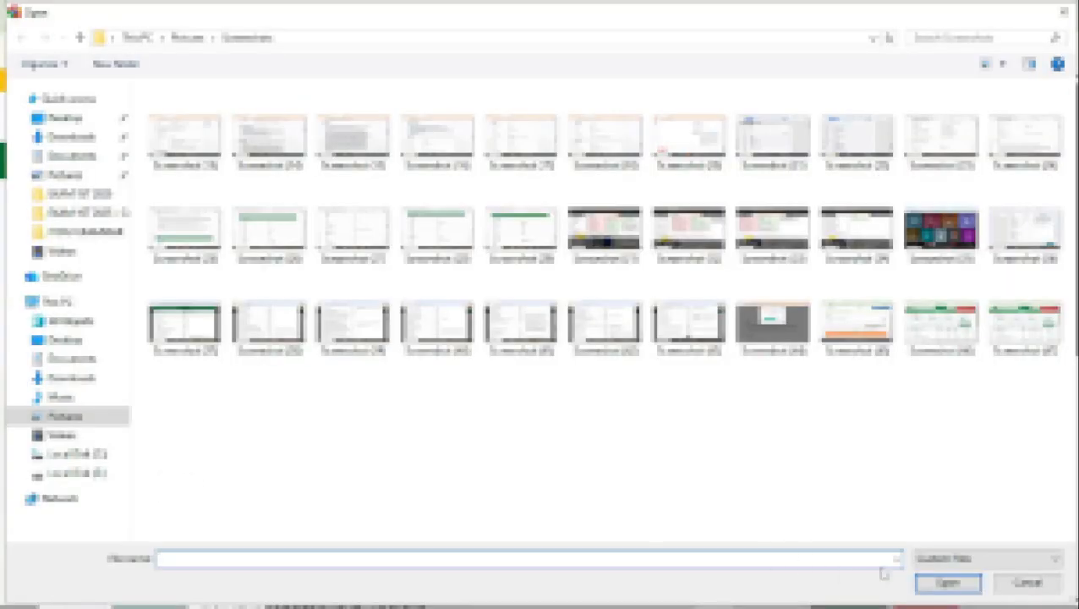
click(1031, 585)
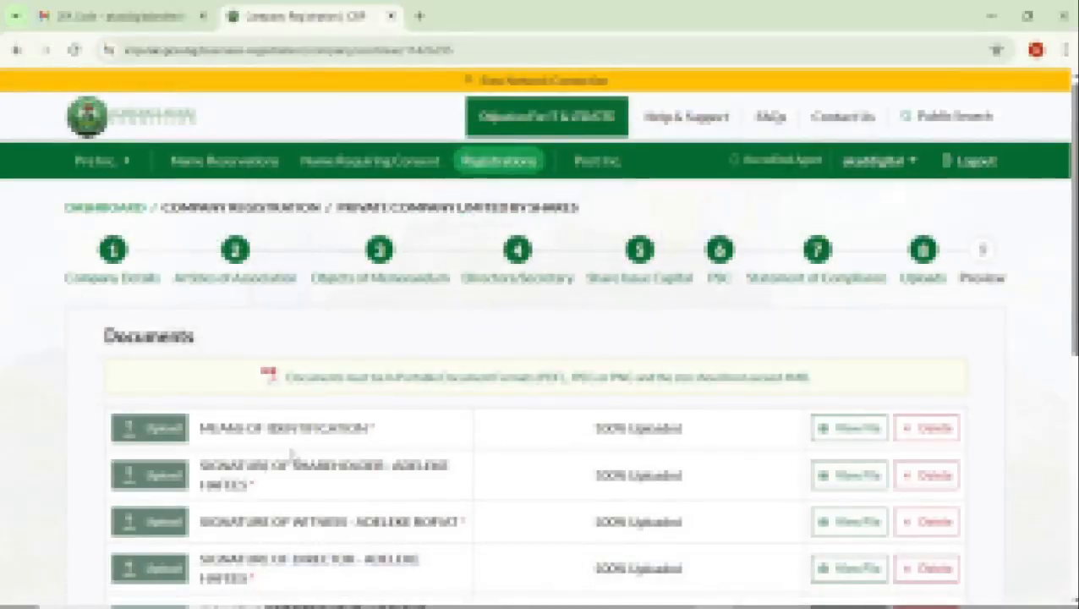
scroll(300, 515, down, 2)
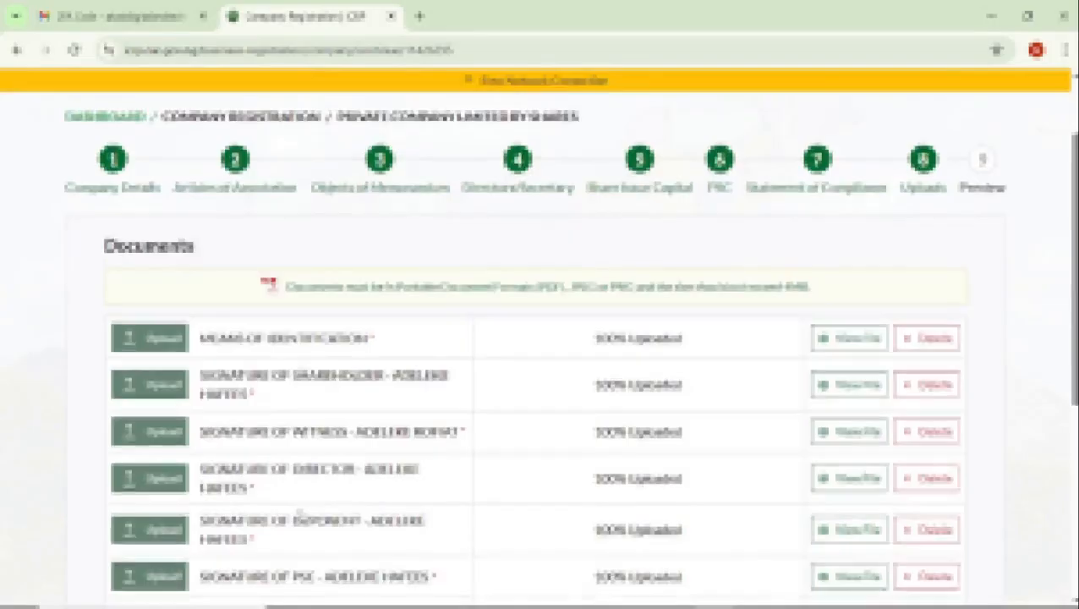
scroll(307, 490, down, 2)
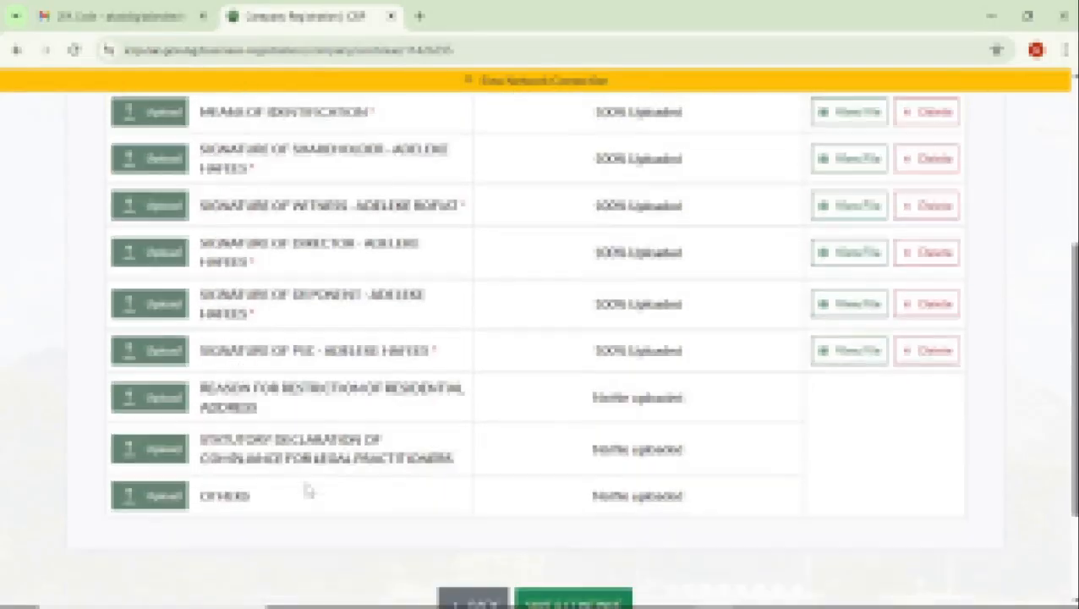
Check that every required document is uploaded and save the Uploads section to continue to Preview.
scroll(321, 380, up, 3)
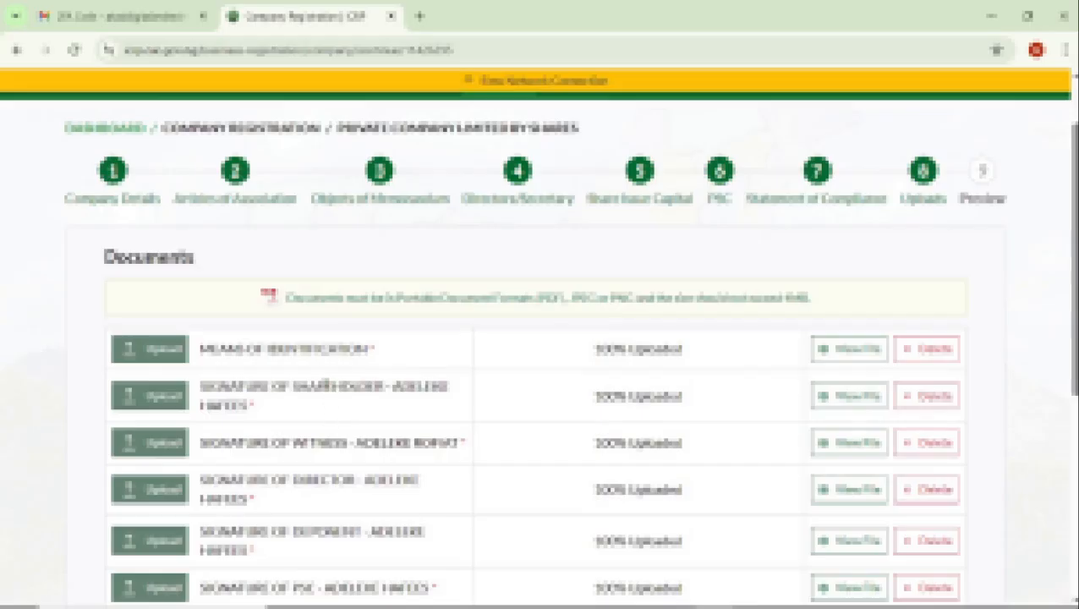
scroll(513, 392, down, 5)
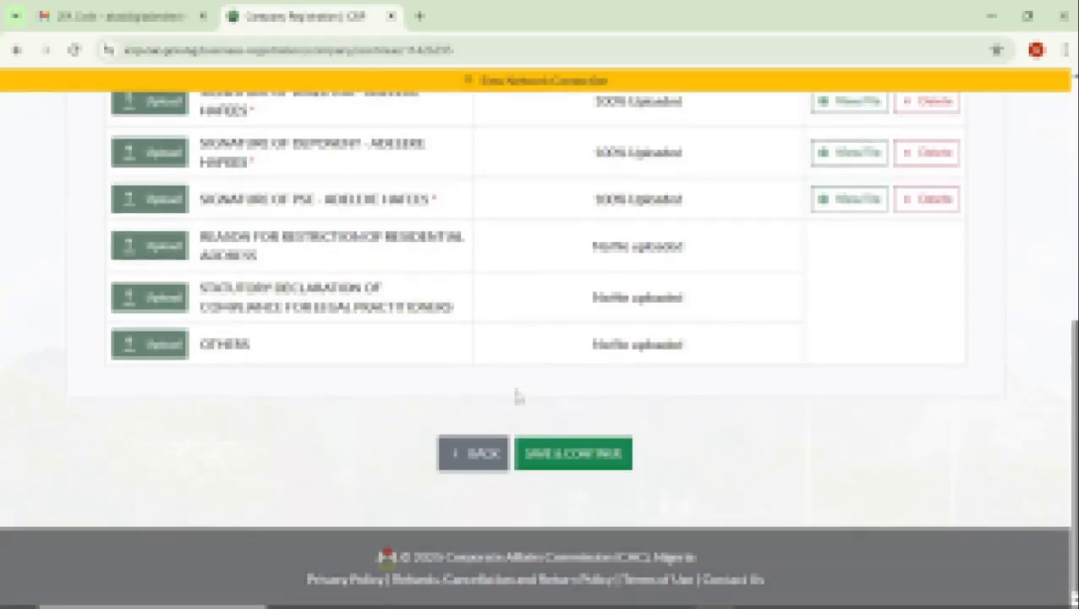
click(589, 465)
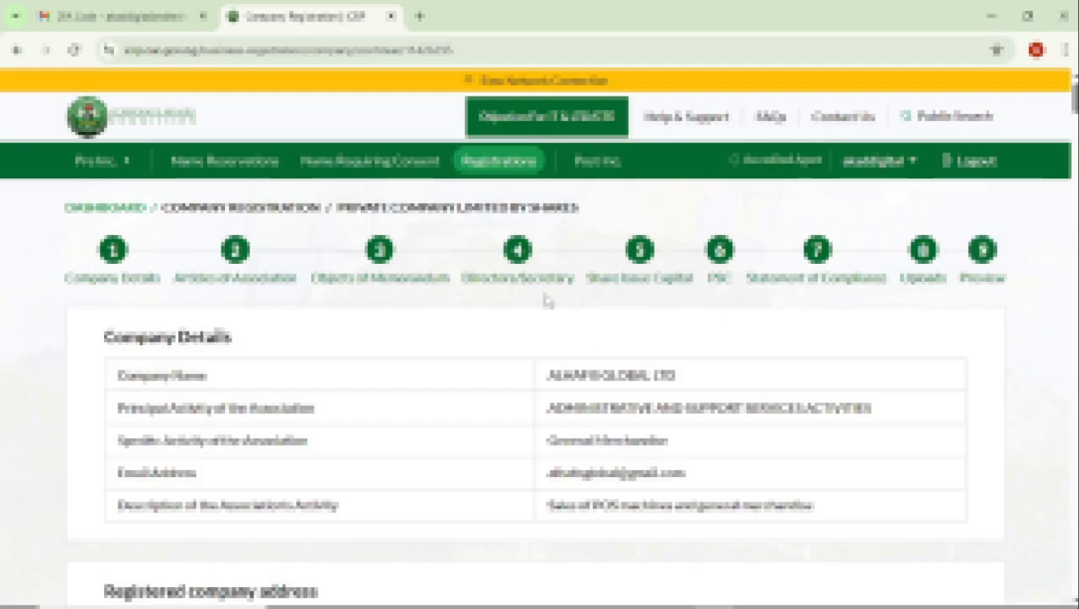
Review the registration preview from company details and articles through directors, share capital, PSC, statement of compliance and documents.
scroll(545, 300, down, 8)
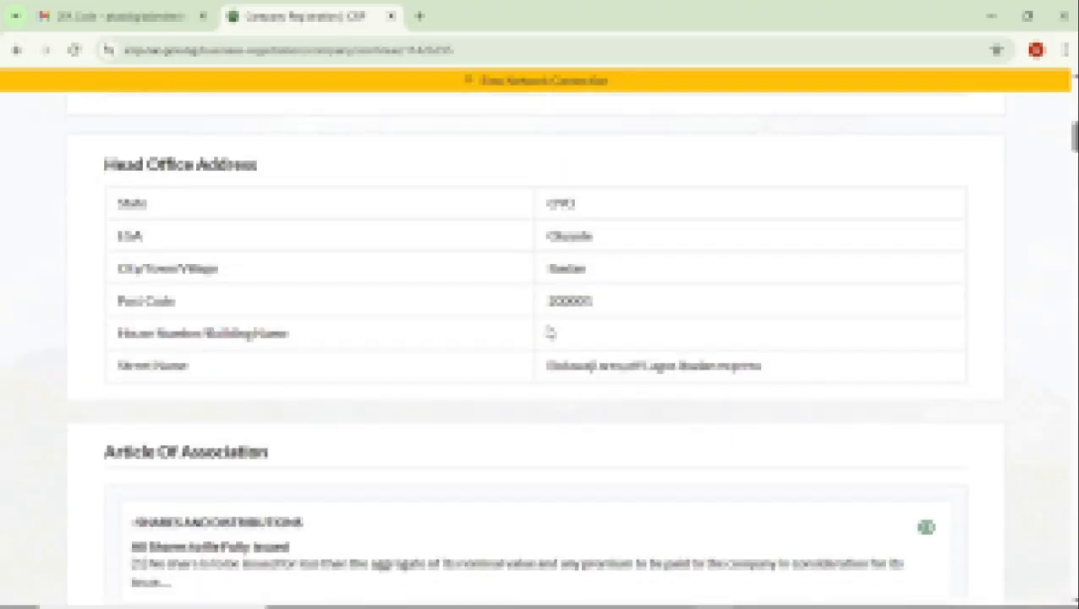
scroll(549, 330, down, 20)
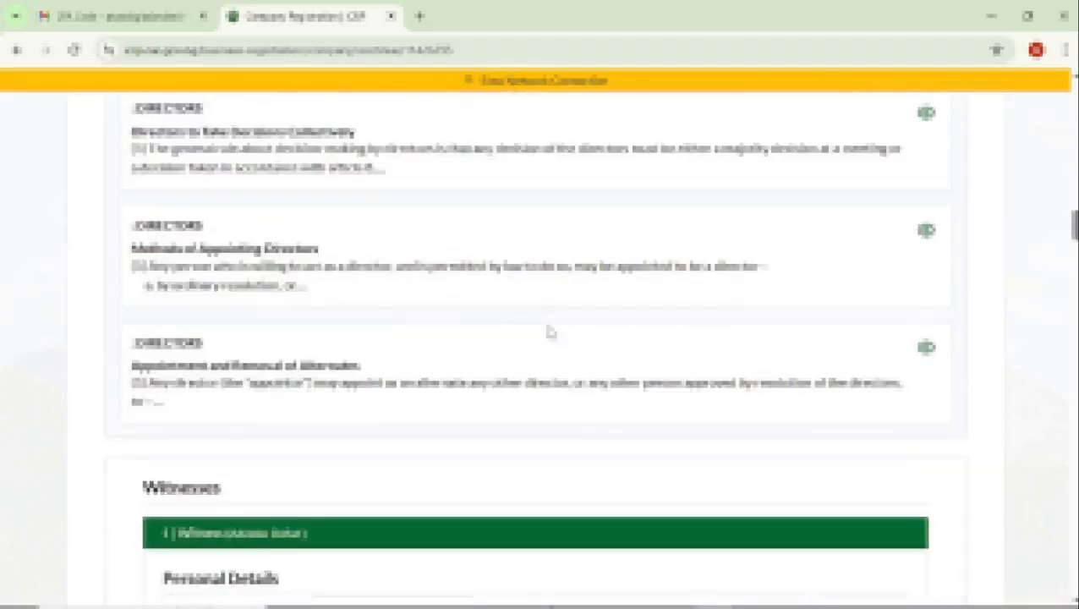
scroll(549, 331, down, 5)
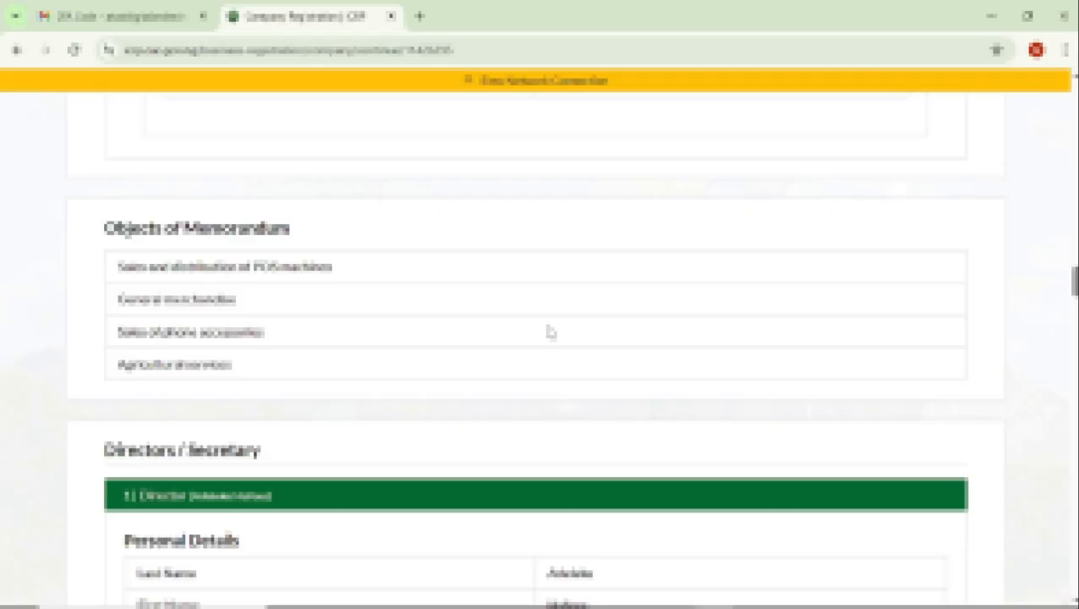
scroll(549, 329, down, 10)
scroll(556, 327, down, 15)
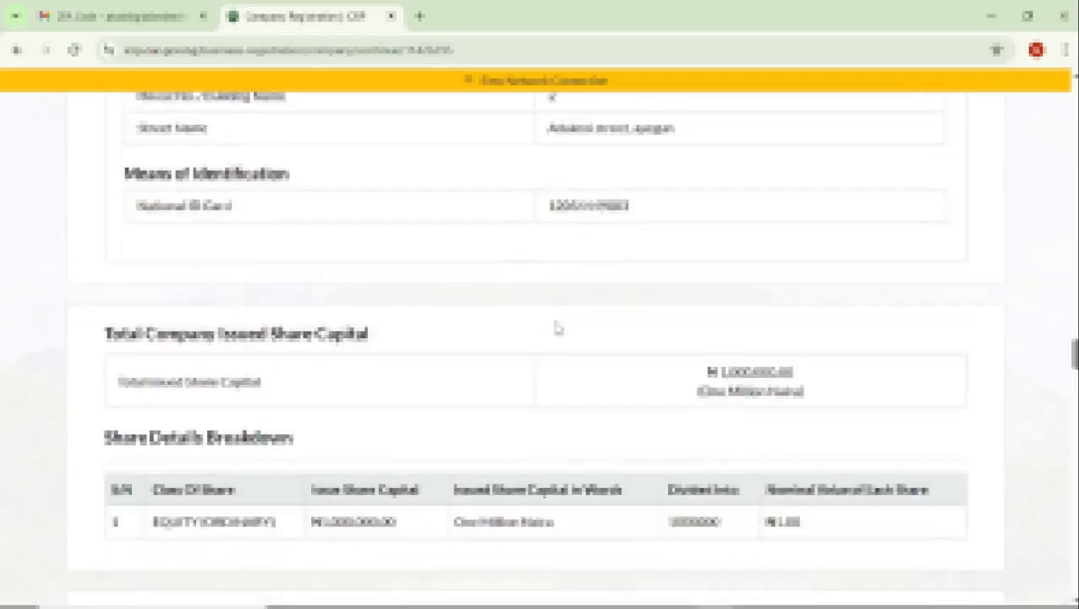
scroll(556, 330, down, 15)
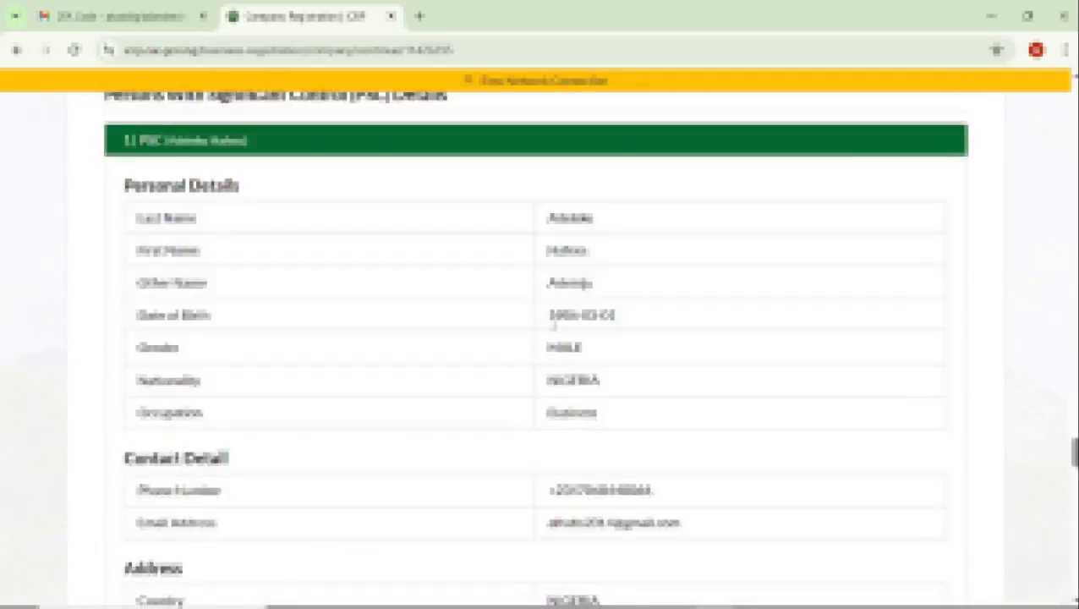
scroll(554, 328, down, 10)
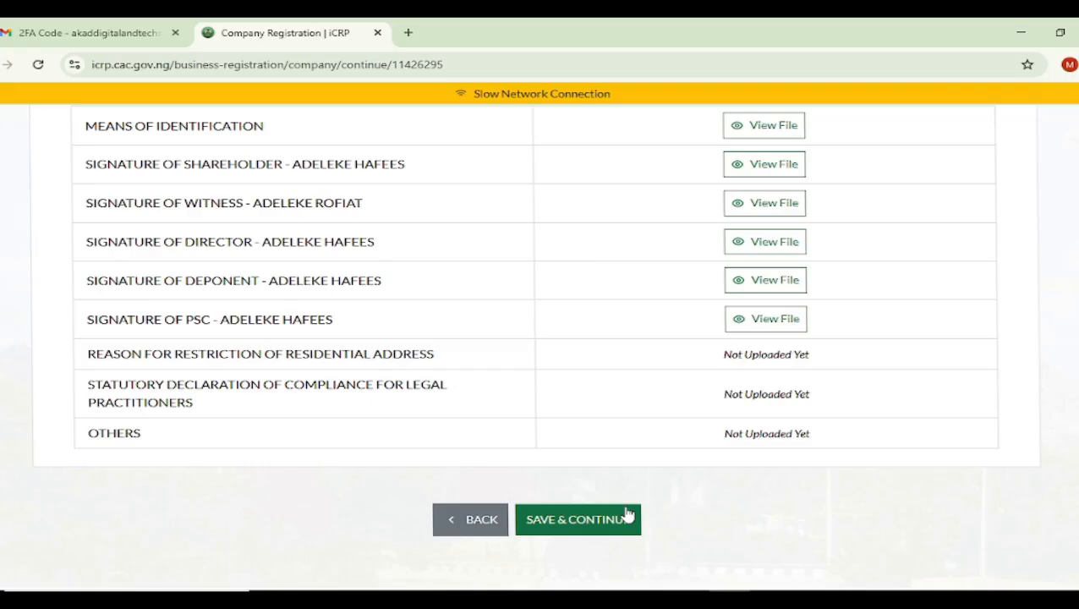
scroll(542, 369, up, 5)
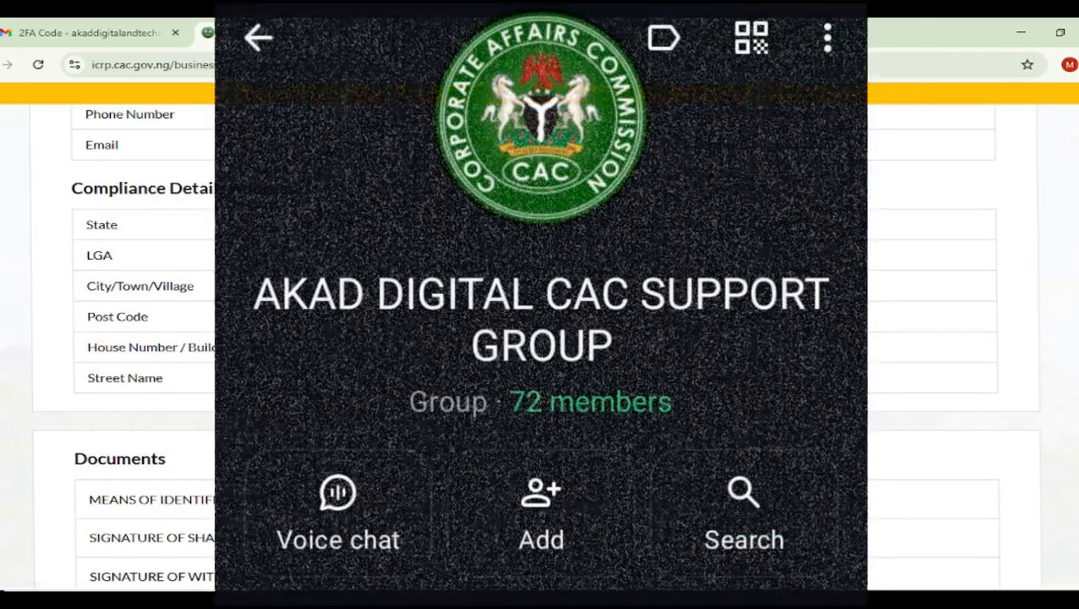
scroll(542, 338, up, 5)
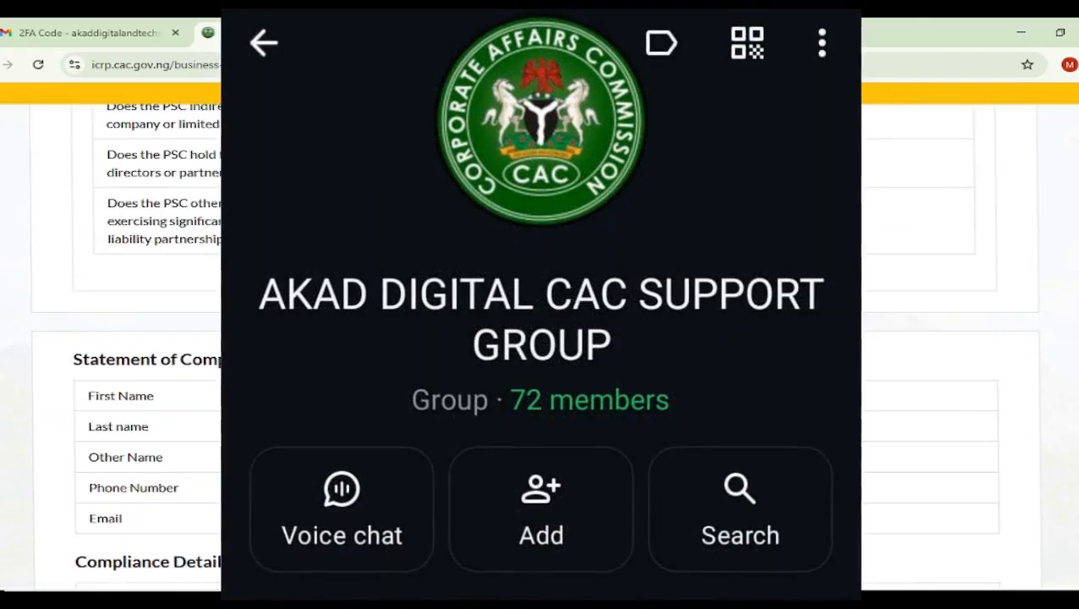